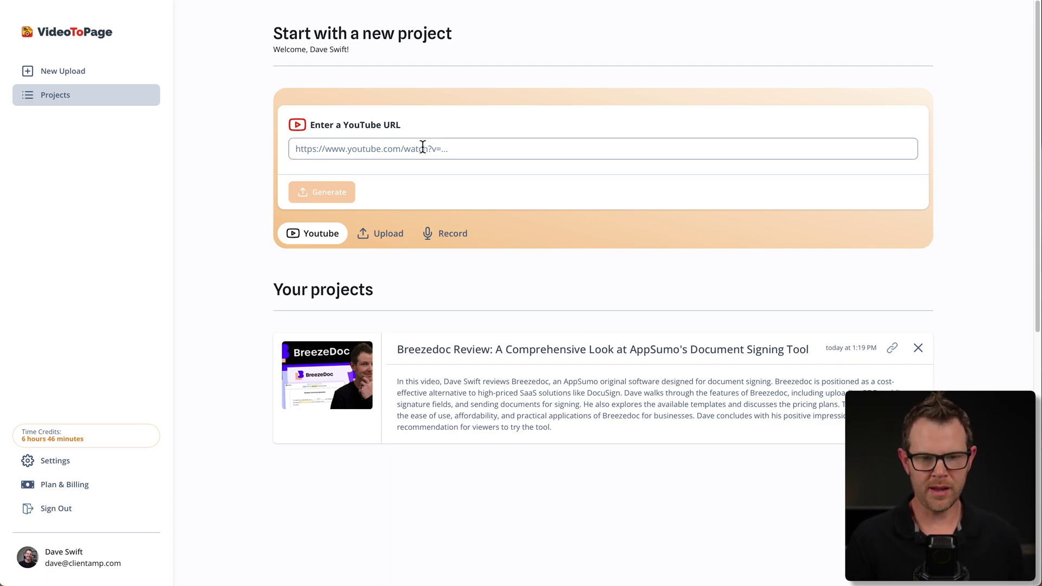
Check the file upload and audio recording source options, and return to the YouTube source.
click(385, 233)
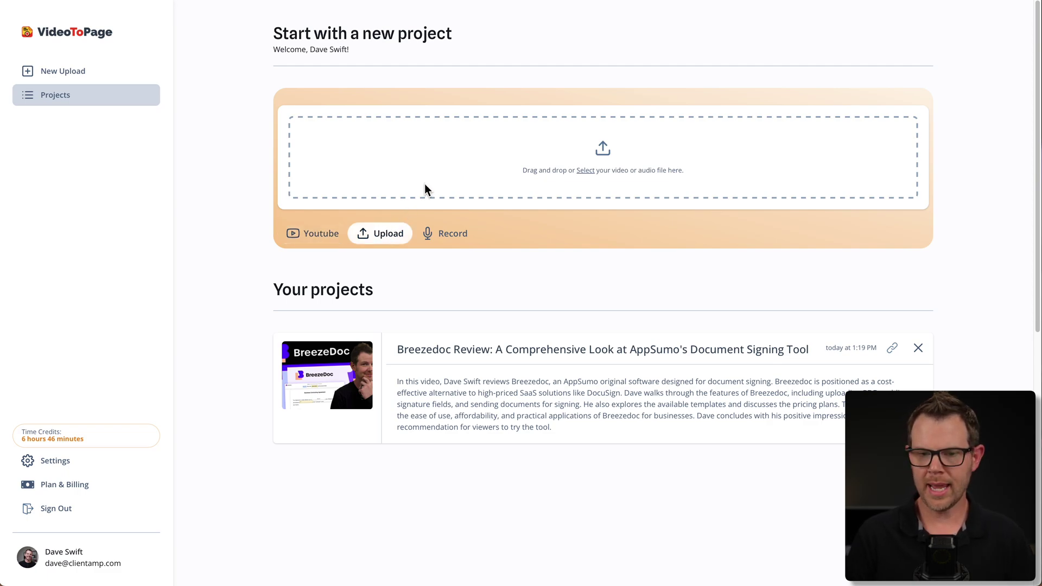
click(454, 234)
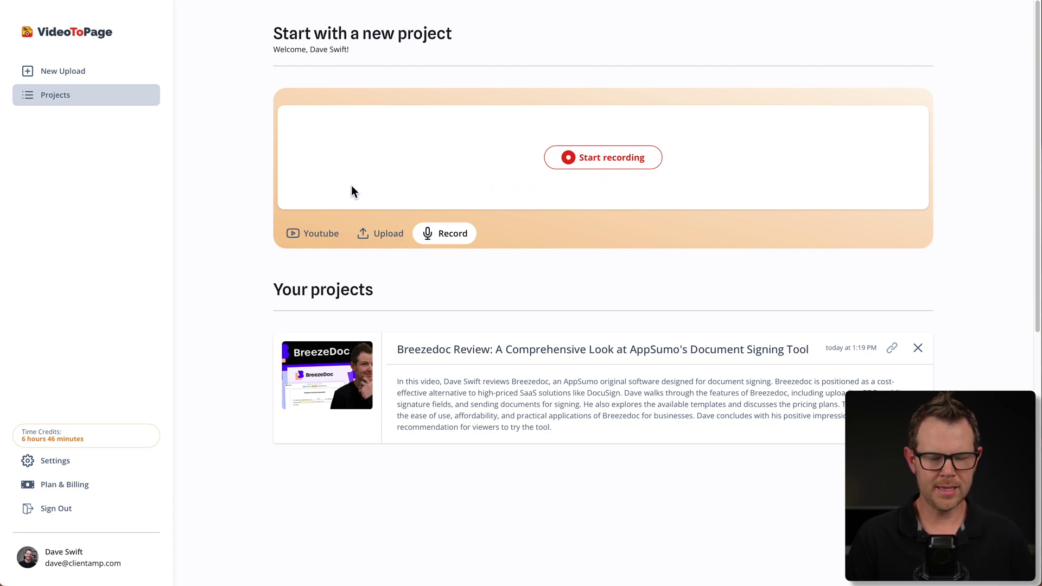
click(323, 241)
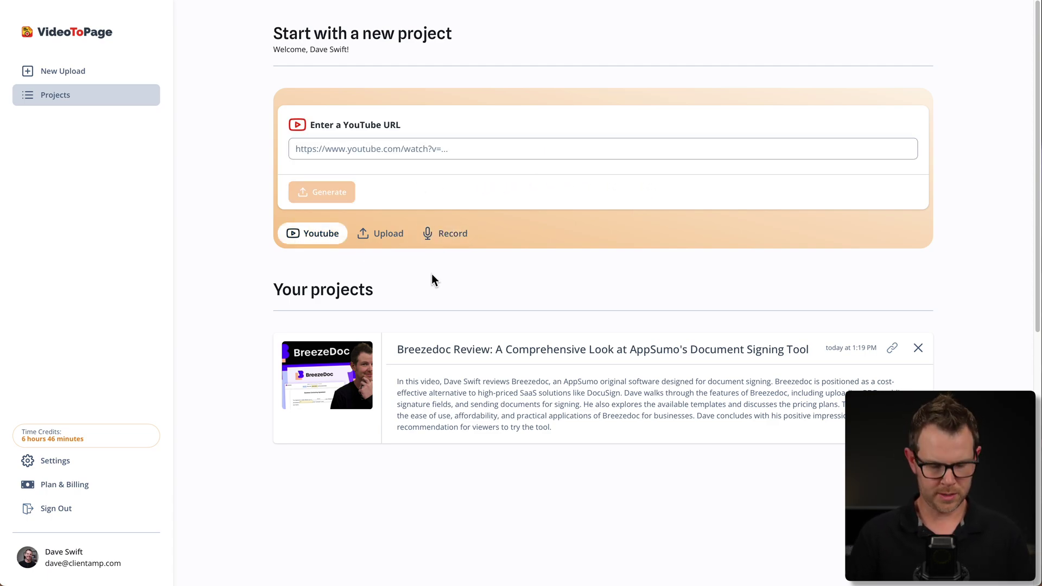
click(314, 157)
text(https://youtu.be/gBfLn30nQxc)
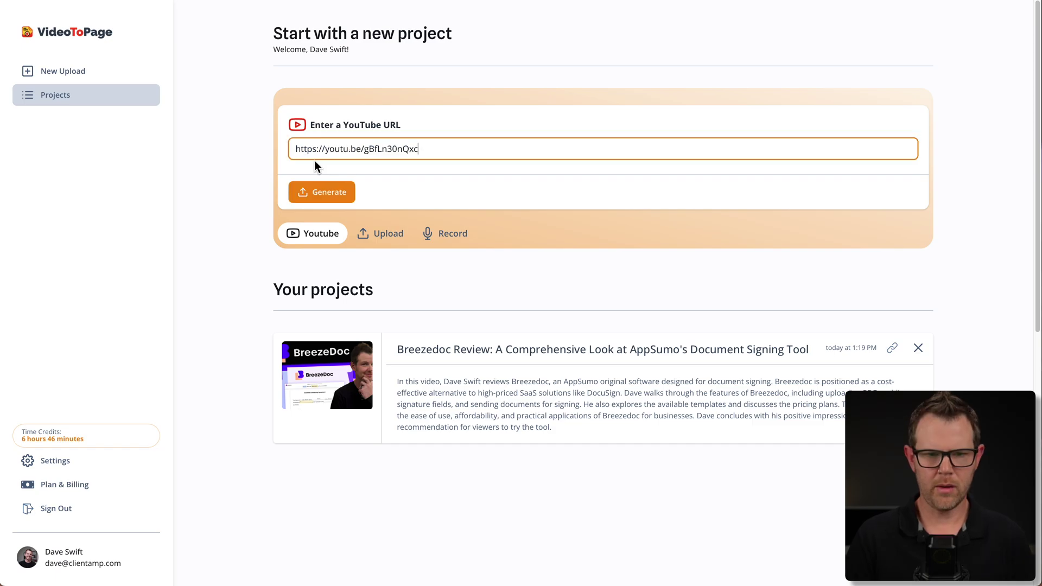
click(325, 194)
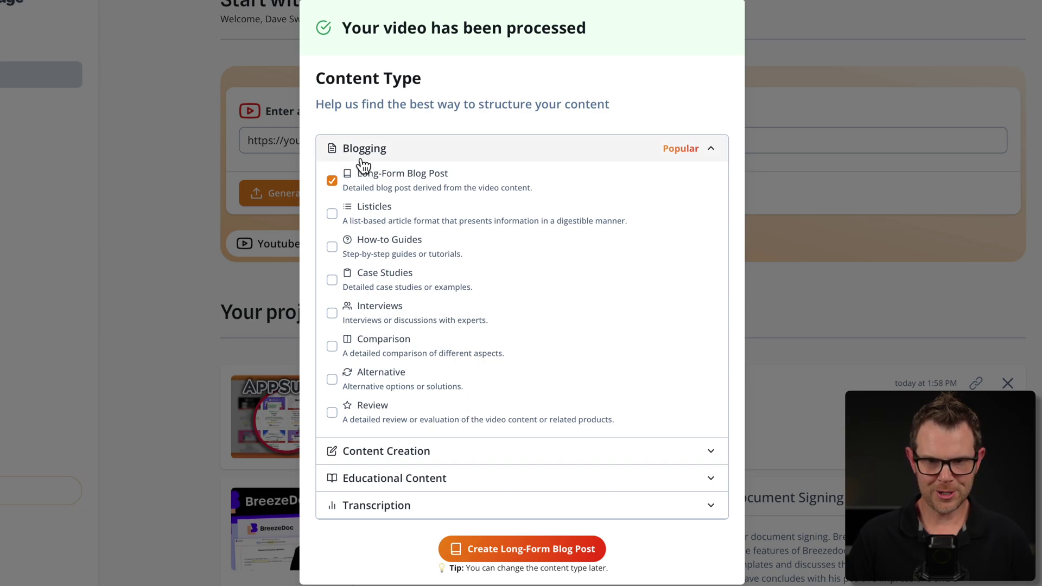
Examine the content types offered under Content Creation, Educational Content, Transcription and Blogging.
click(481, 459)
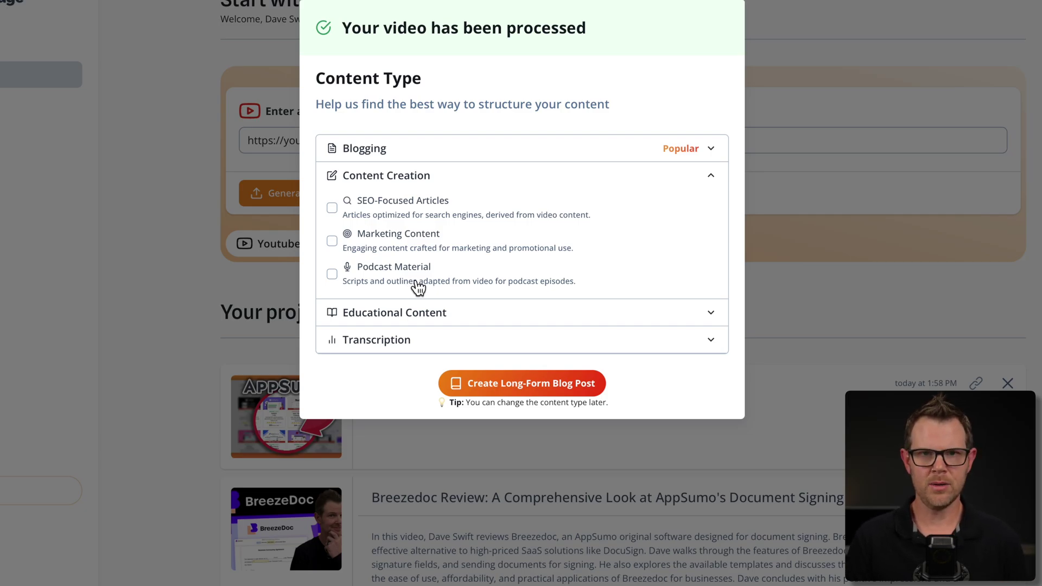
click(432, 312)
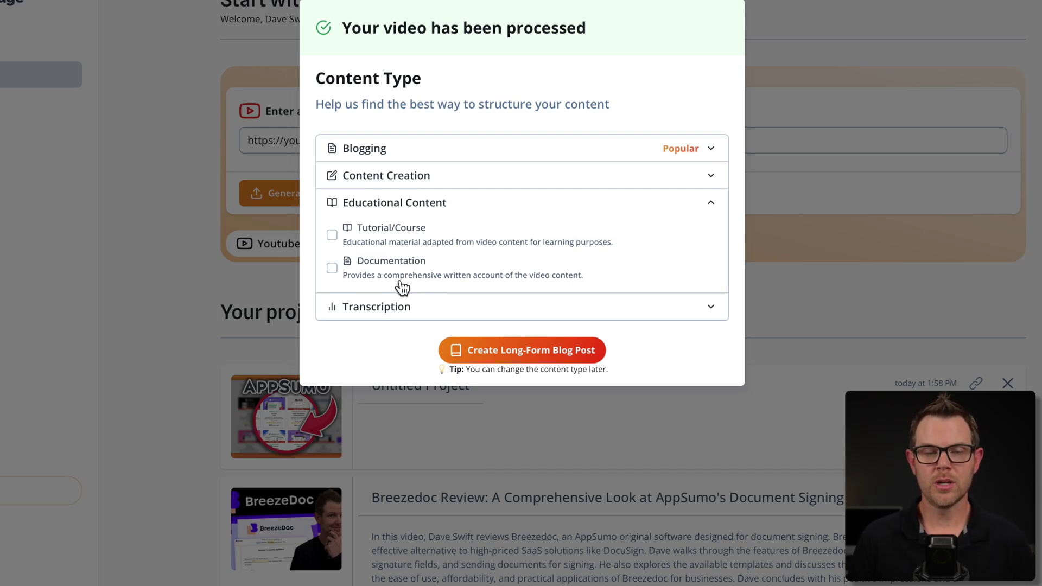
click(391, 307)
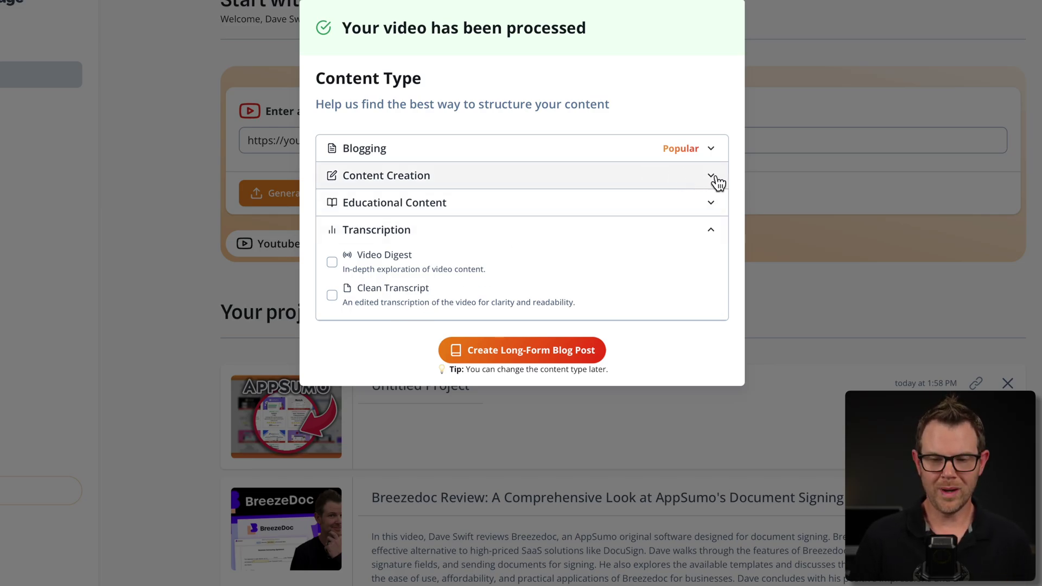
click(713, 153)
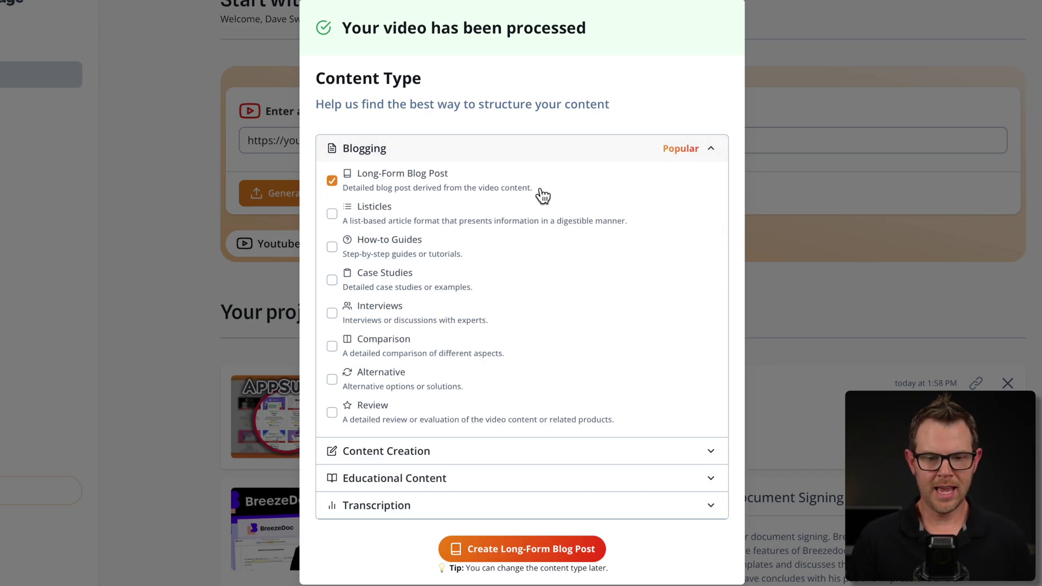
Try out different content types, including Review, Video Digest, Case Studies, Interviews, Comparison and Alternative.
click(331, 413)
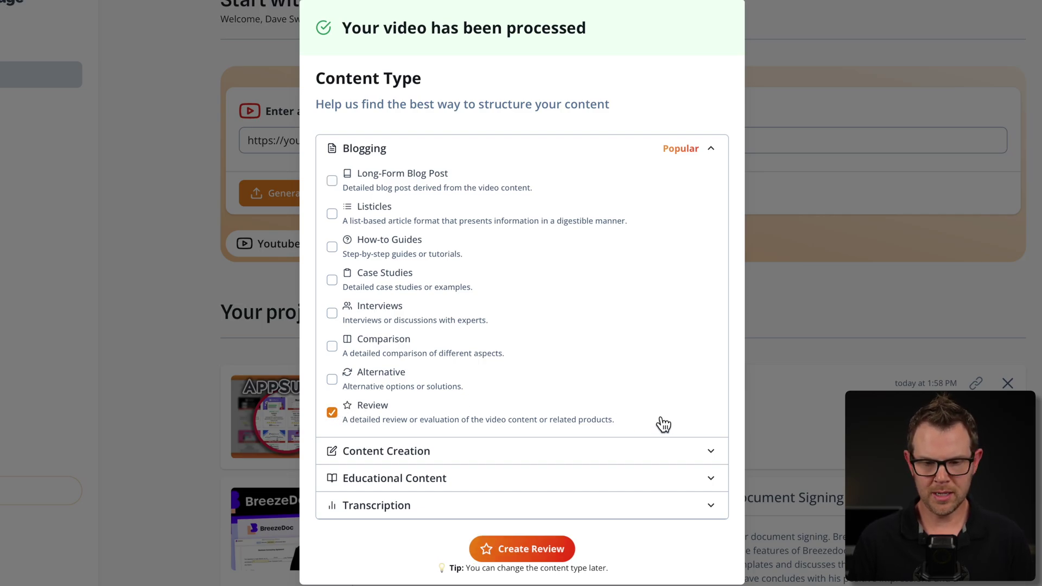
click(711, 506)
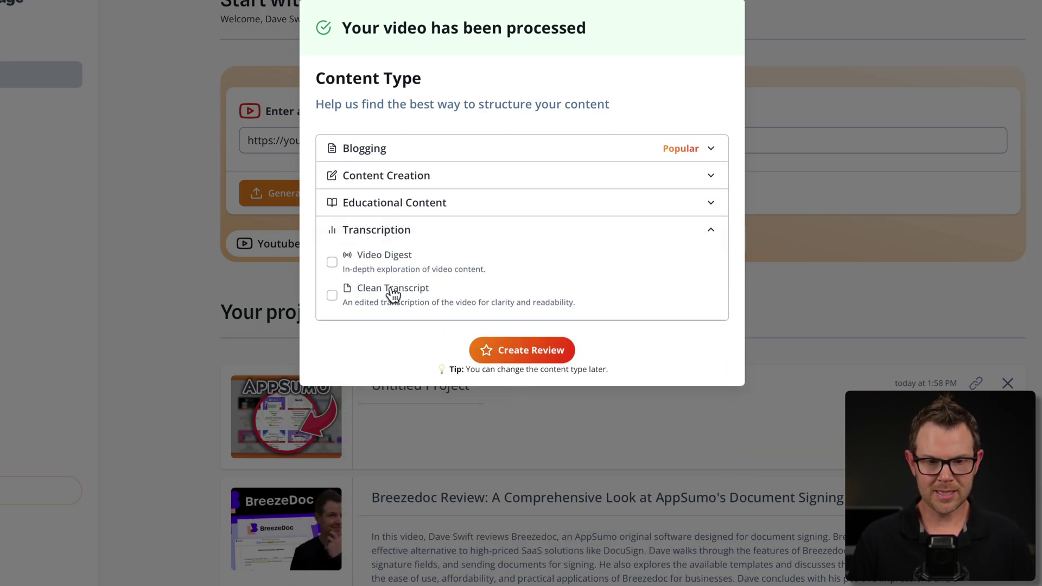
click(332, 262)
click(711, 152)
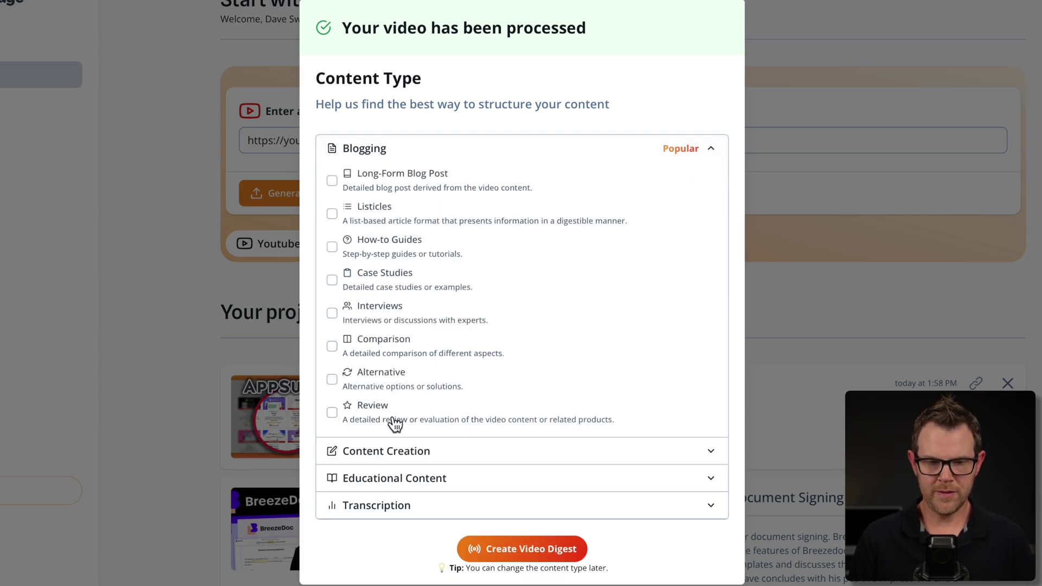
click(331, 280)
click(331, 313)
click(332, 347)
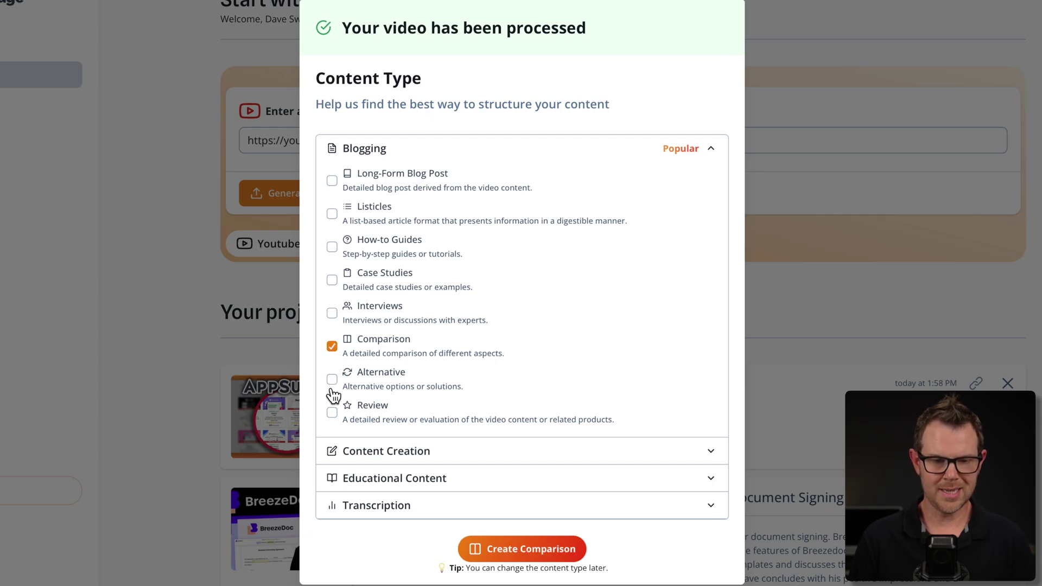
click(332, 379)
Set the content type to Review under Blogging and check the options in the other categories.
click(331, 414)
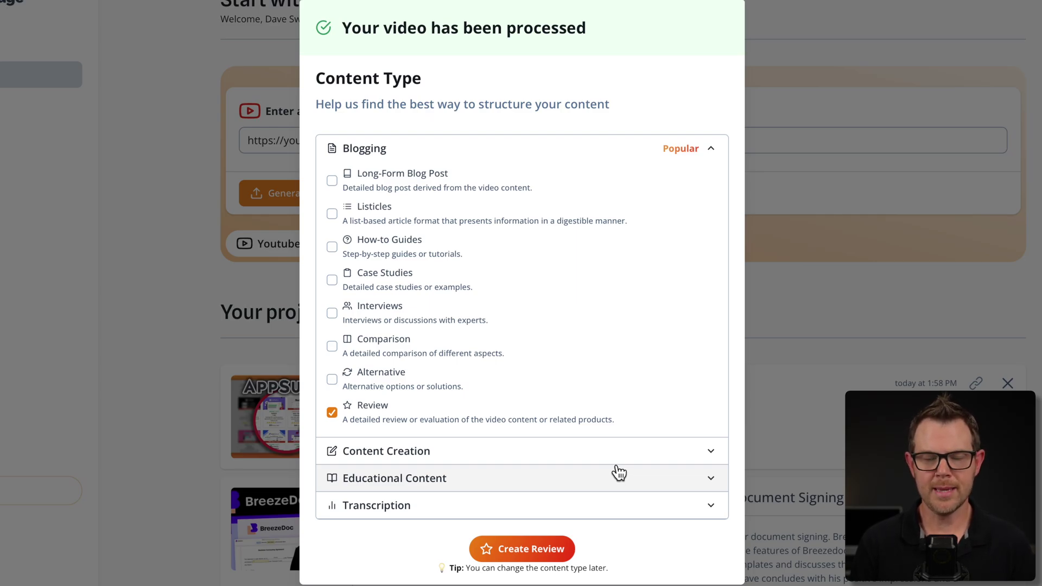
click(711, 150)
click(712, 178)
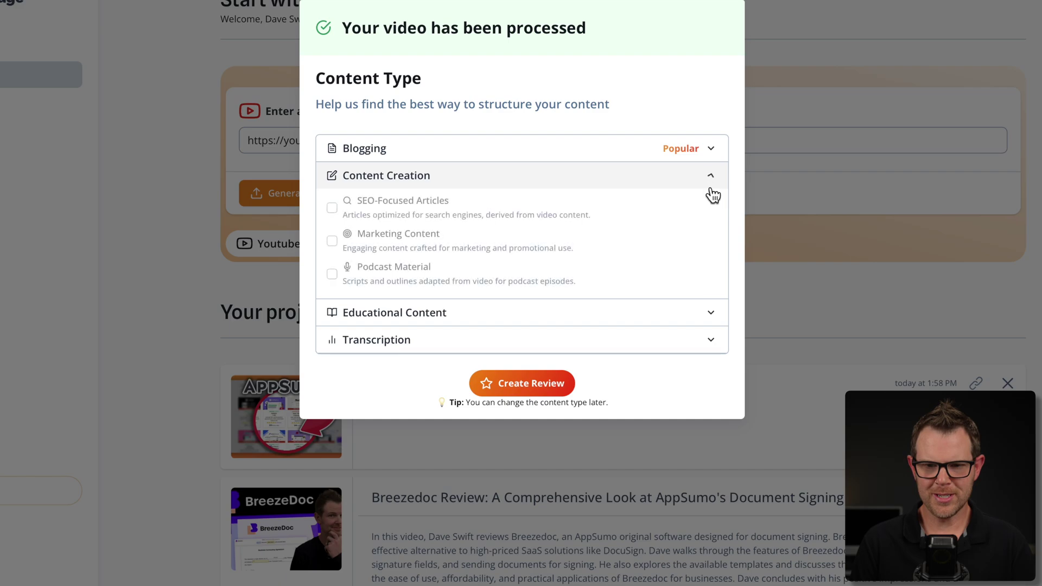
click(712, 315)
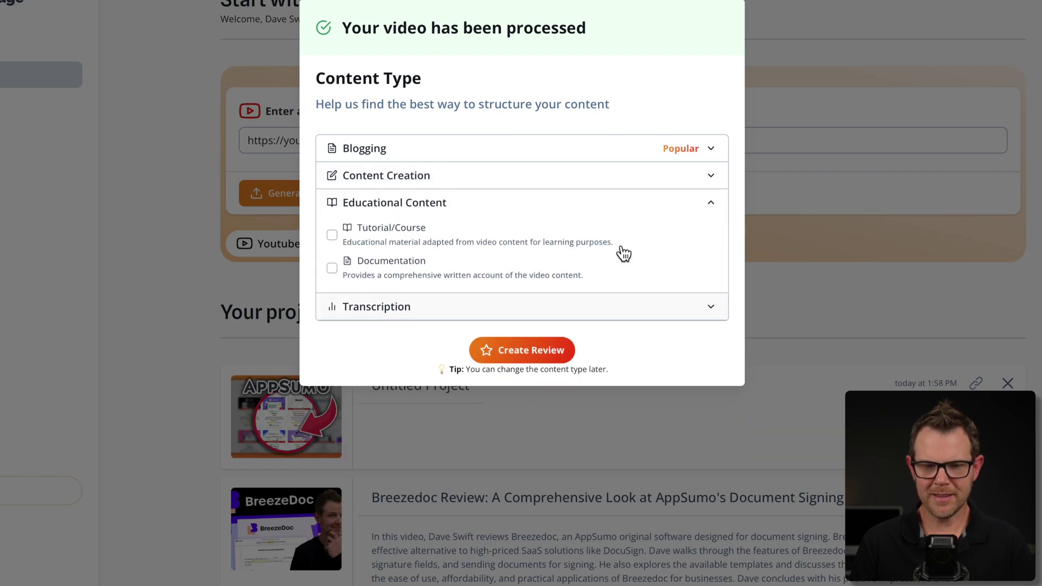
click(710, 307)
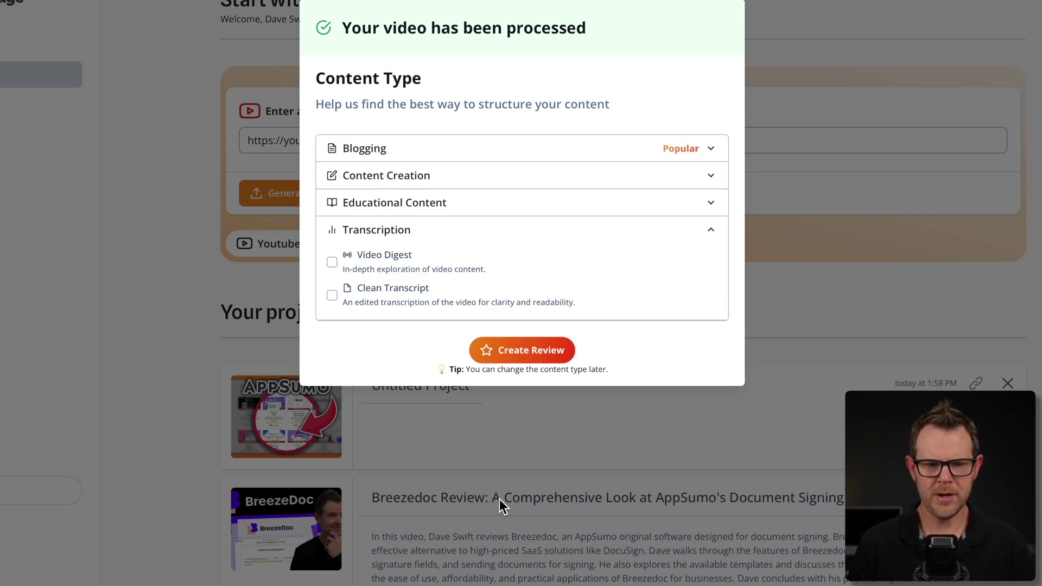
click(582, 149)
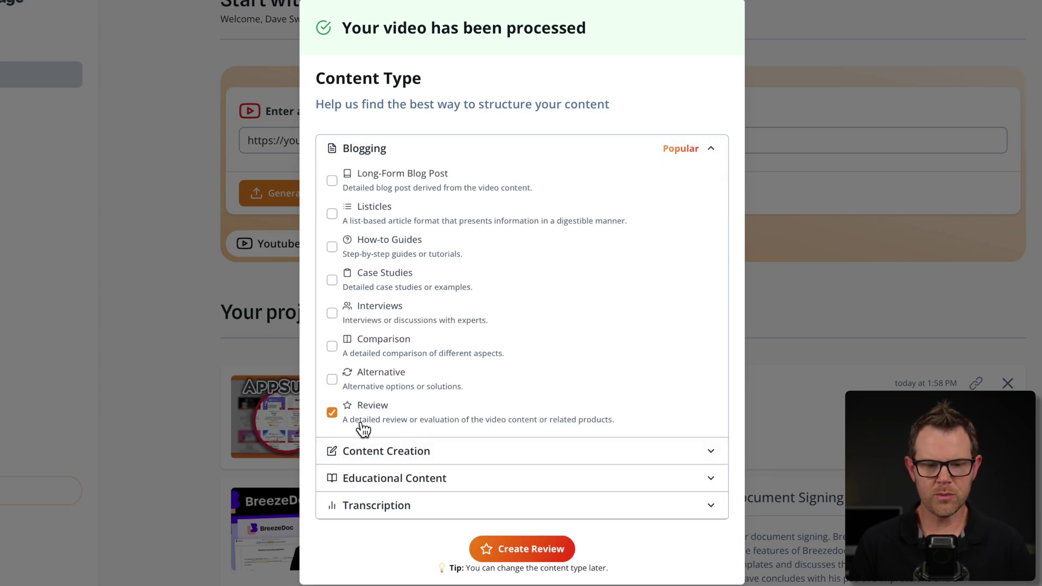
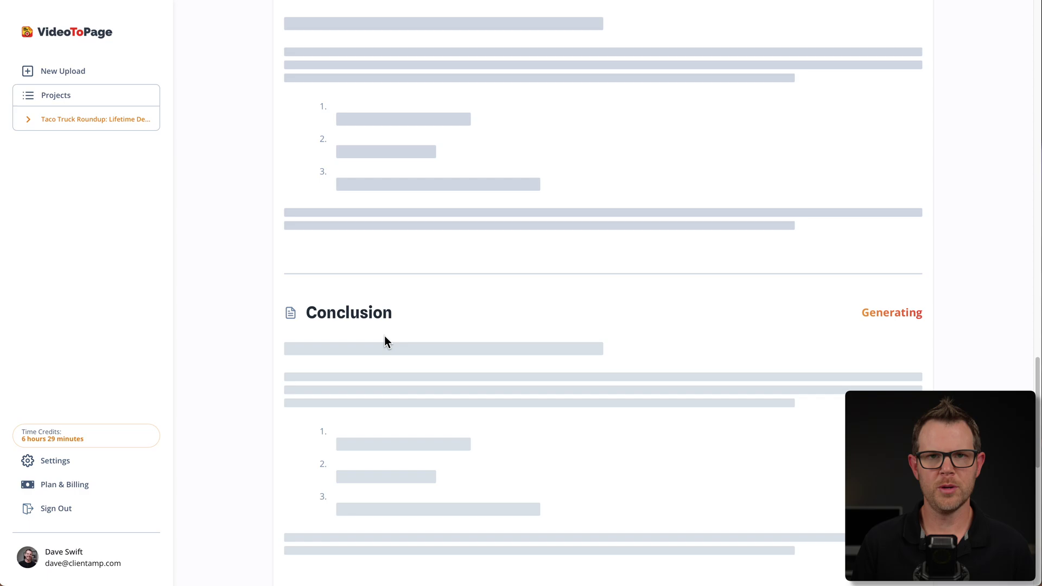
Examine the Legit and GoZen Forms review sections of the generated article.
scroll(539, 347, up, 15)
scroll(555, 350, up, 6)
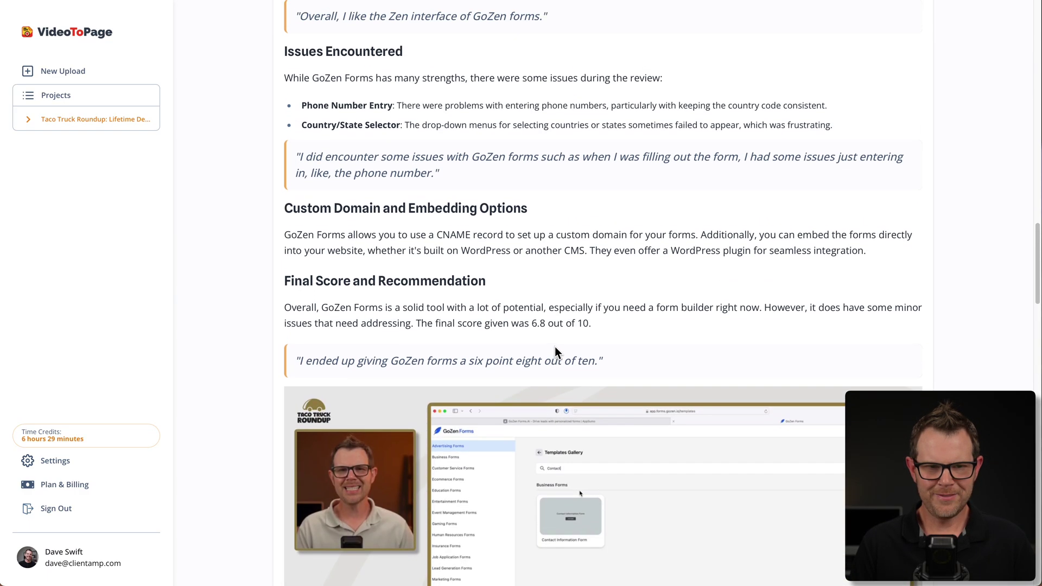
scroll(548, 331, up, 2)
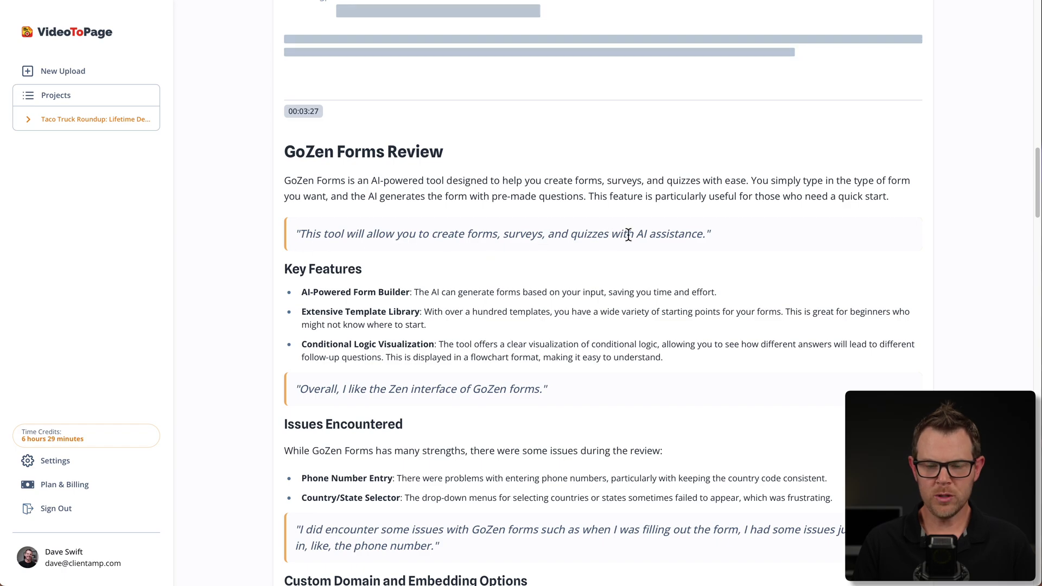
scroll(632, 235, up, 4)
scroll(632, 235, up, 7)
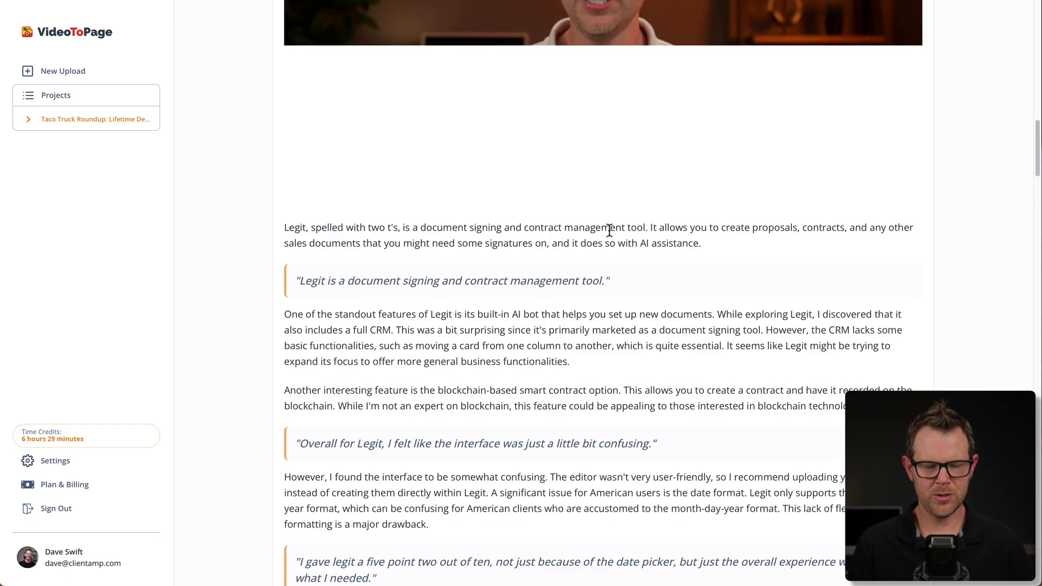
scroll(463, 372, down, 3)
scroll(468, 363, down, 15)
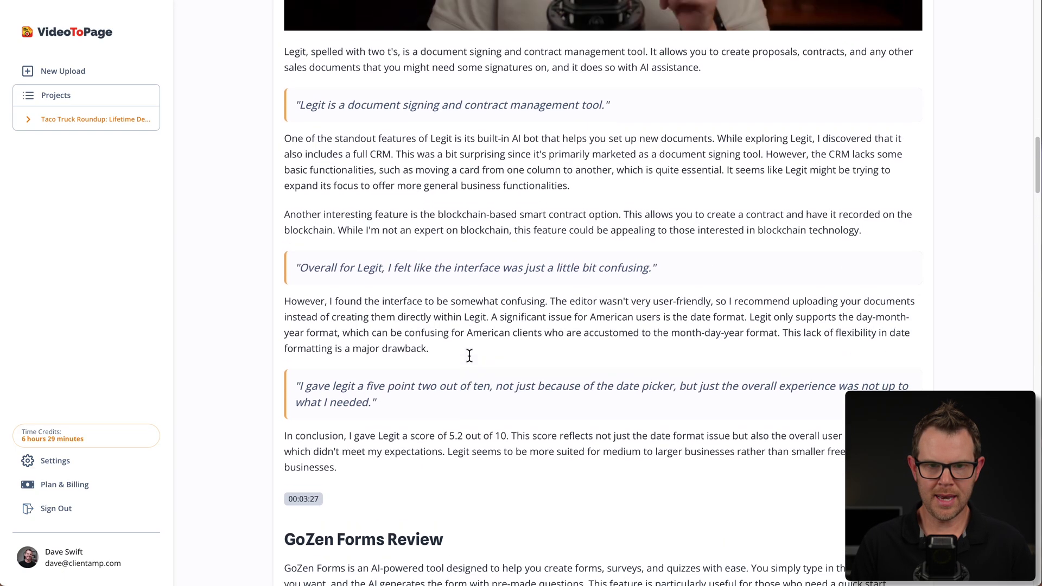
scroll(472, 357, down, 2)
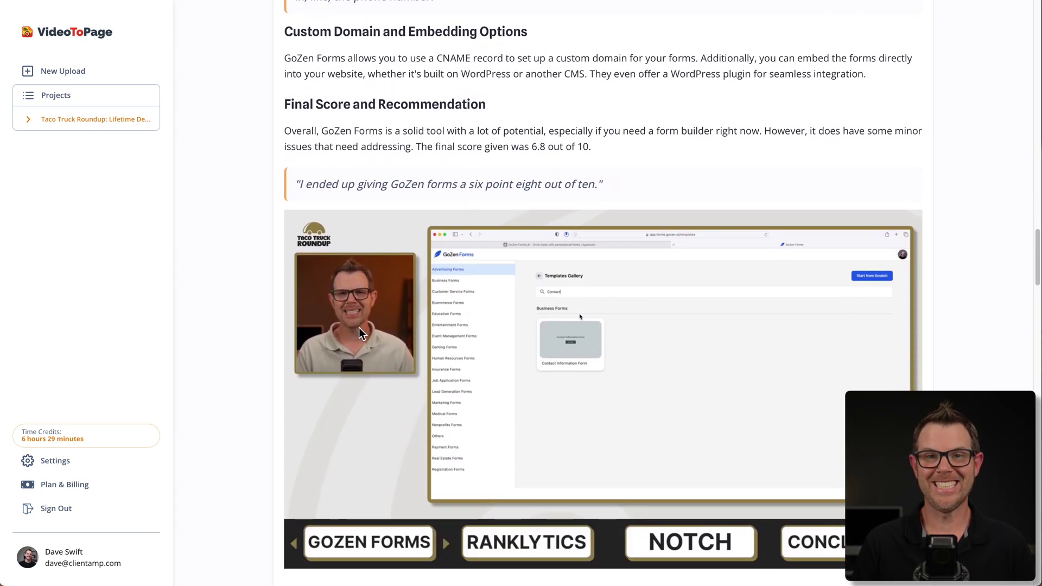
Examine the Ranklytics and Notch review sections, including the viewer feedback, down to the article's closing section.
scroll(359, 327, down, 7)
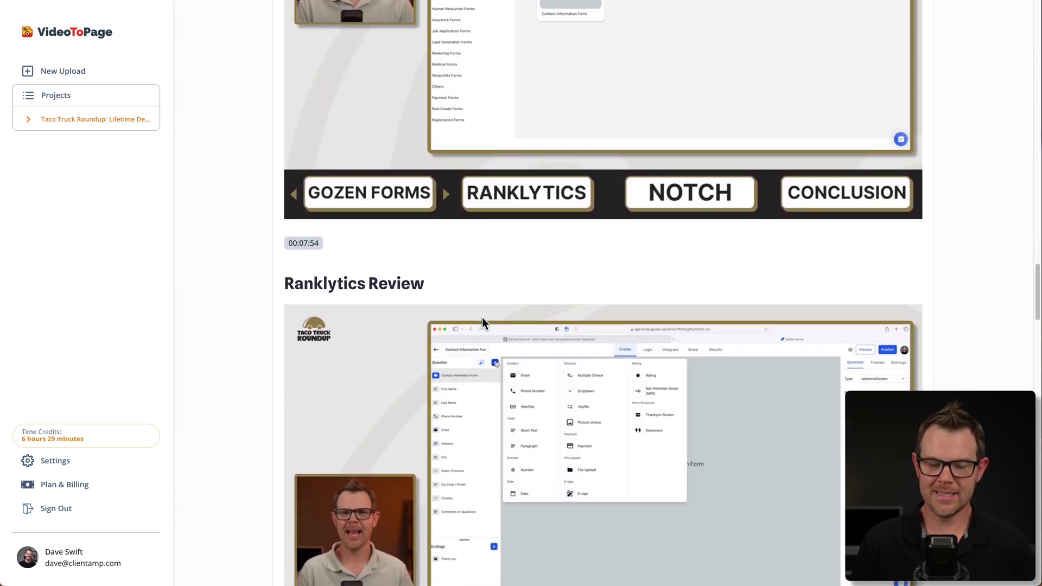
scroll(403, 435, down, 8)
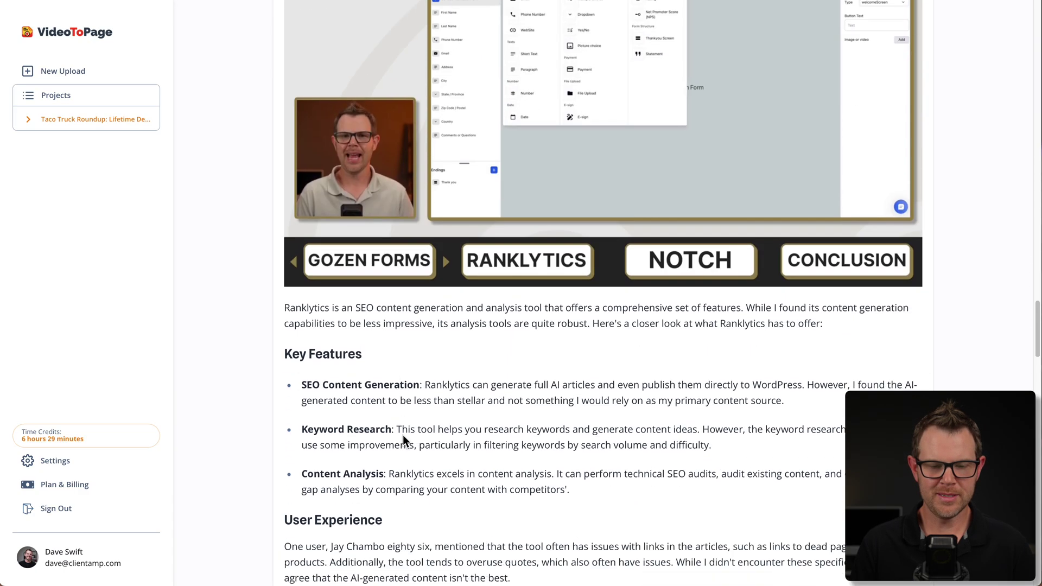
scroll(568, 408, down, 8)
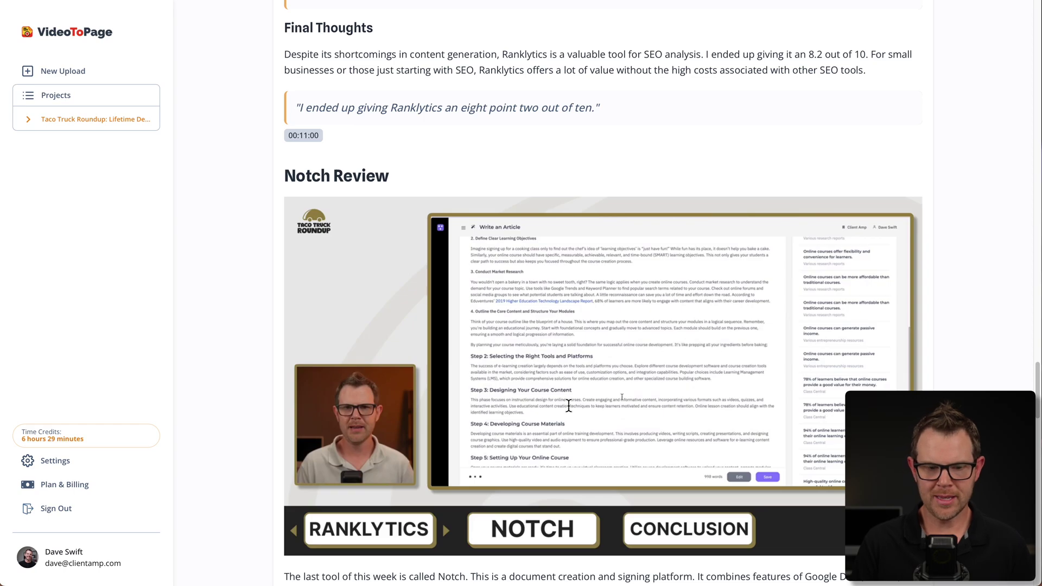
scroll(569, 413, down, 2)
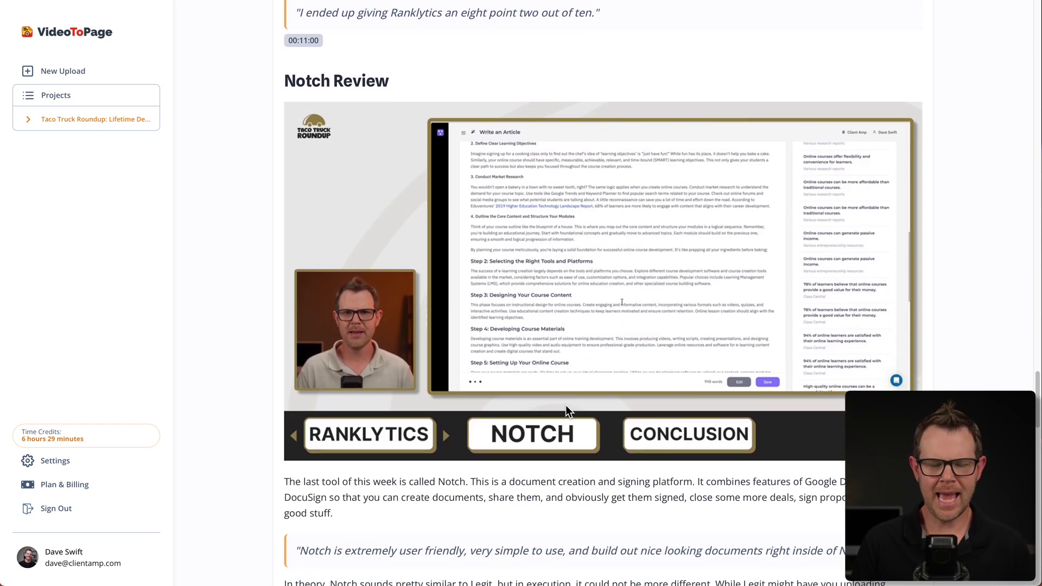
scroll(568, 411, down, 1)
scroll(567, 411, down, 1)
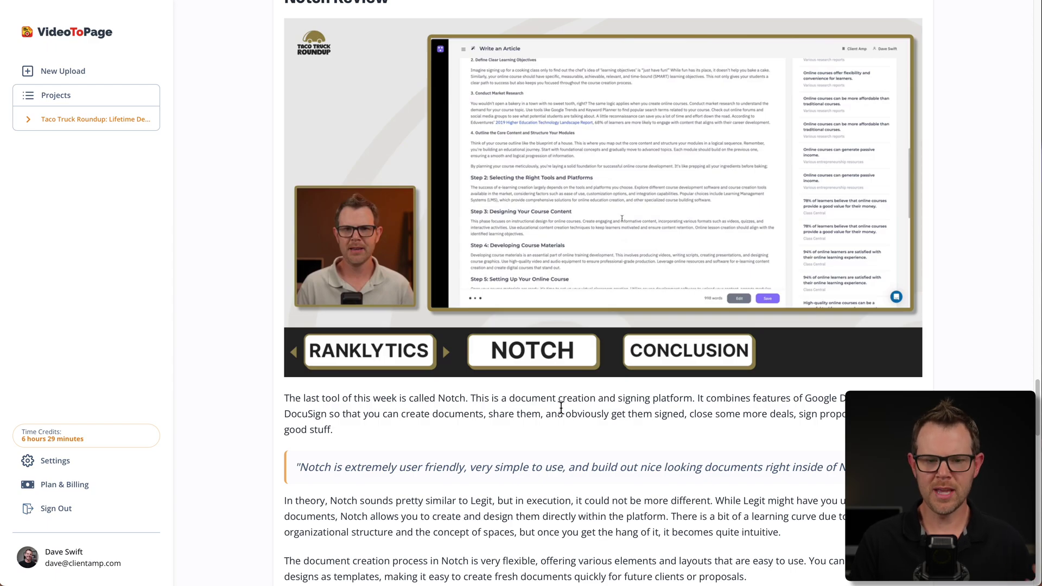
scroll(561, 406, down, 4)
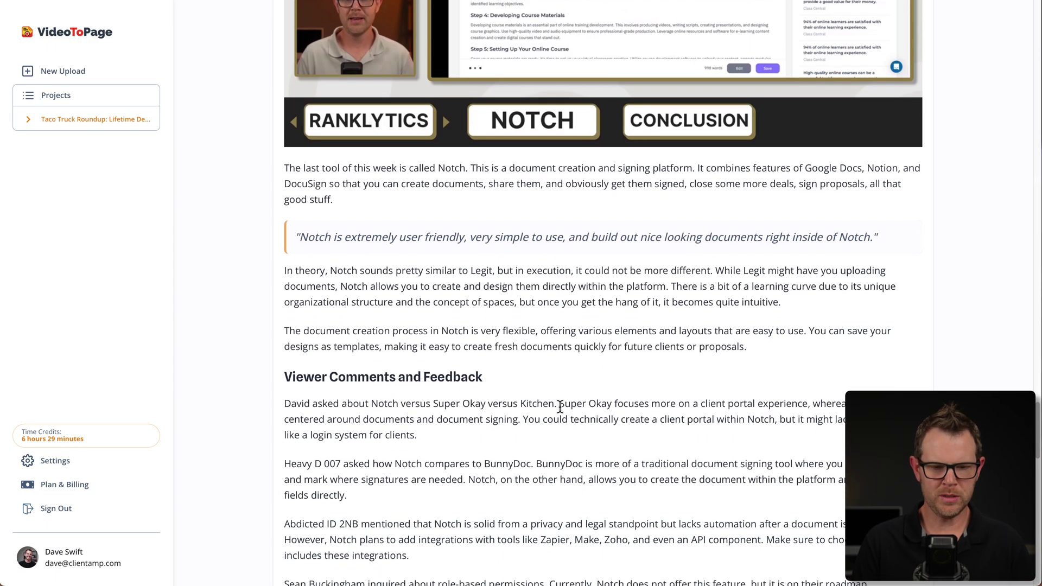
scroll(560, 406, down, 6)
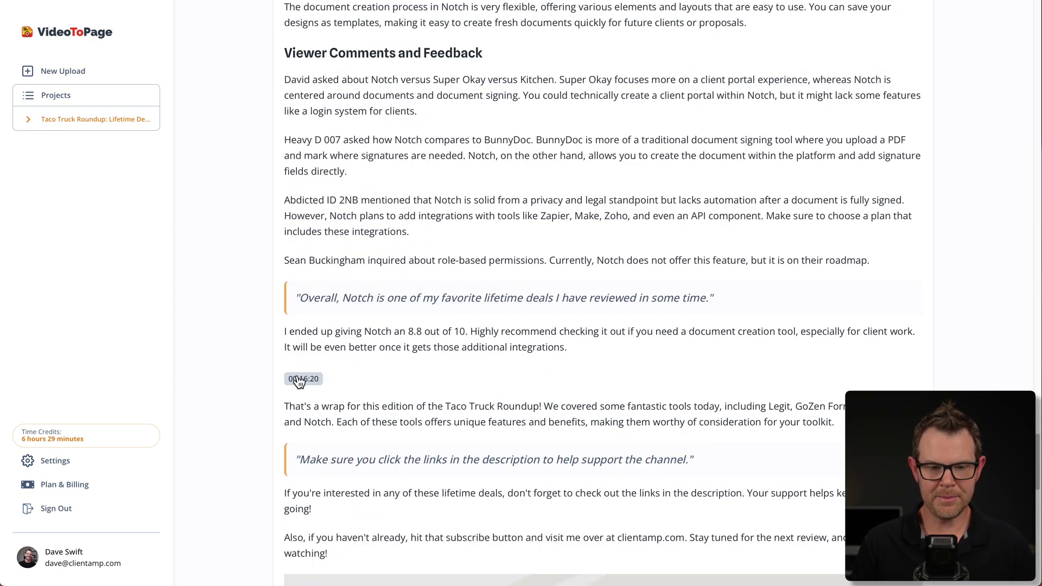
Test the closing section's 00:16:20 timestamp by playing the video from there, skipping back and pausing, and inspect the timestamps in the introduction.
click(309, 381)
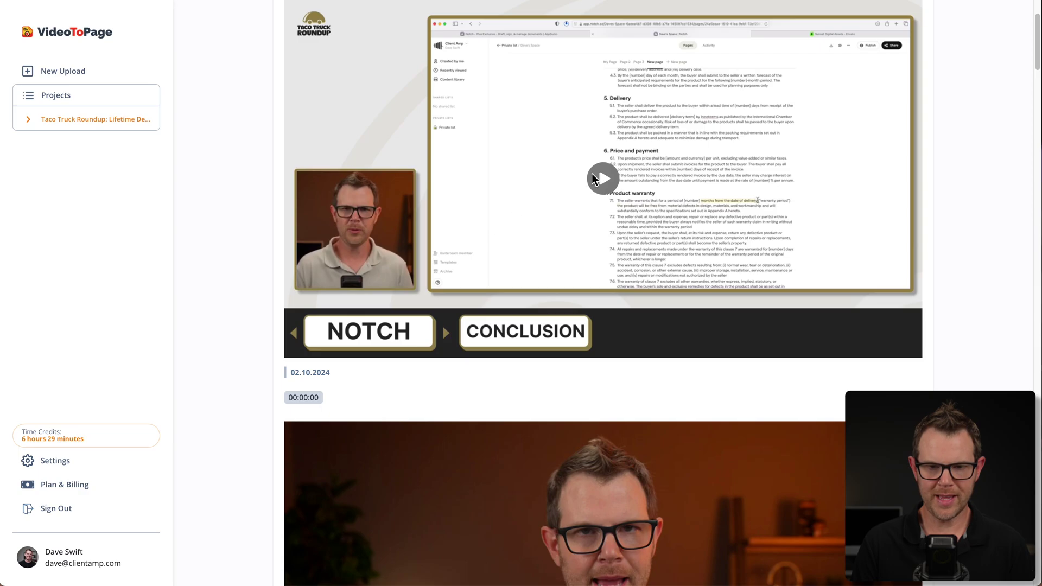
click(603, 179)
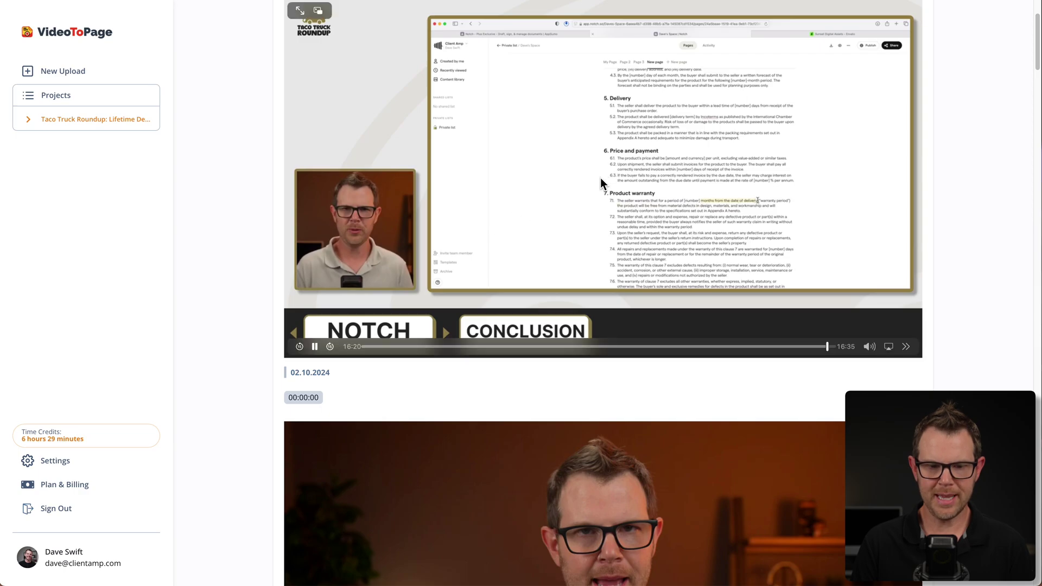
click(303, 347)
click(314, 345)
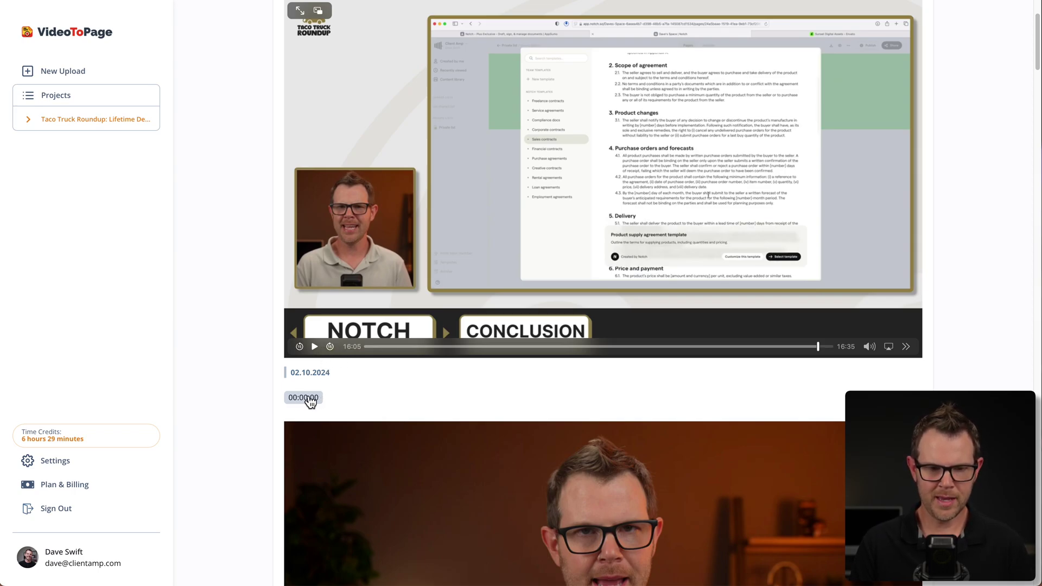
scroll(304, 380, down, 10)
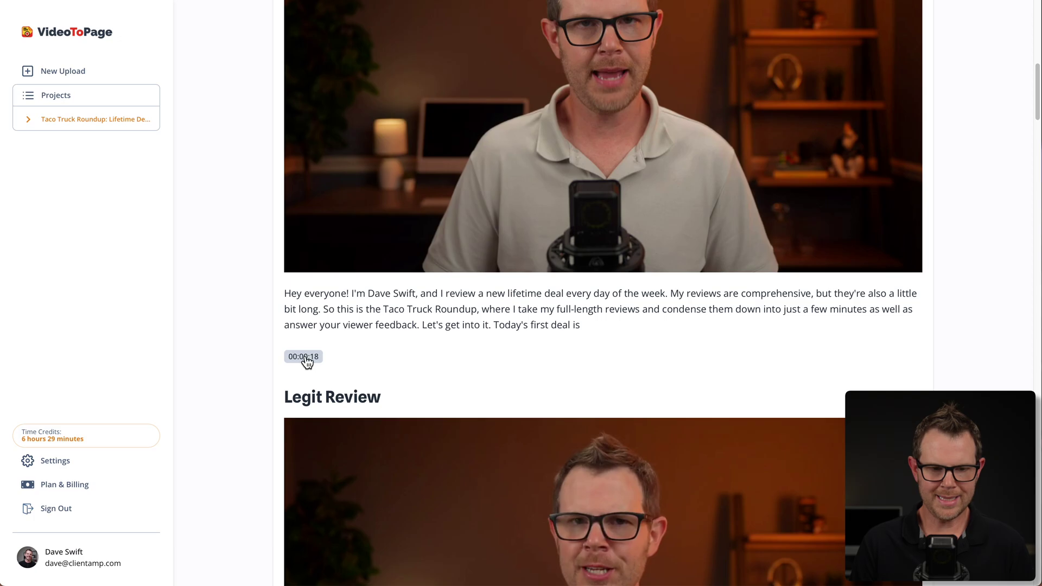
Play the article's video from about the 00:18 mark and pause it shortly after.
scroll(306, 362, up, 10)
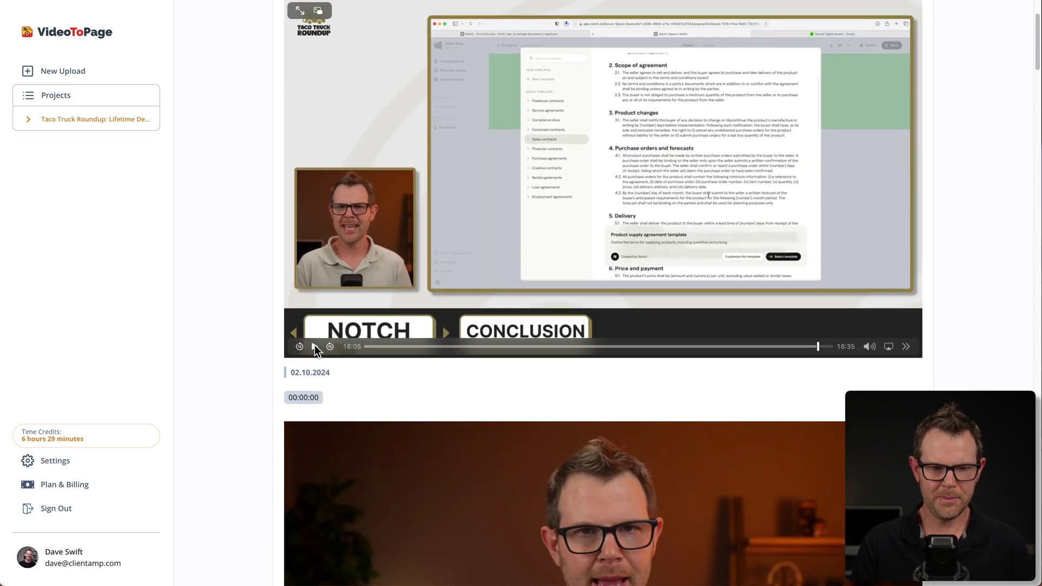
click(372, 347)
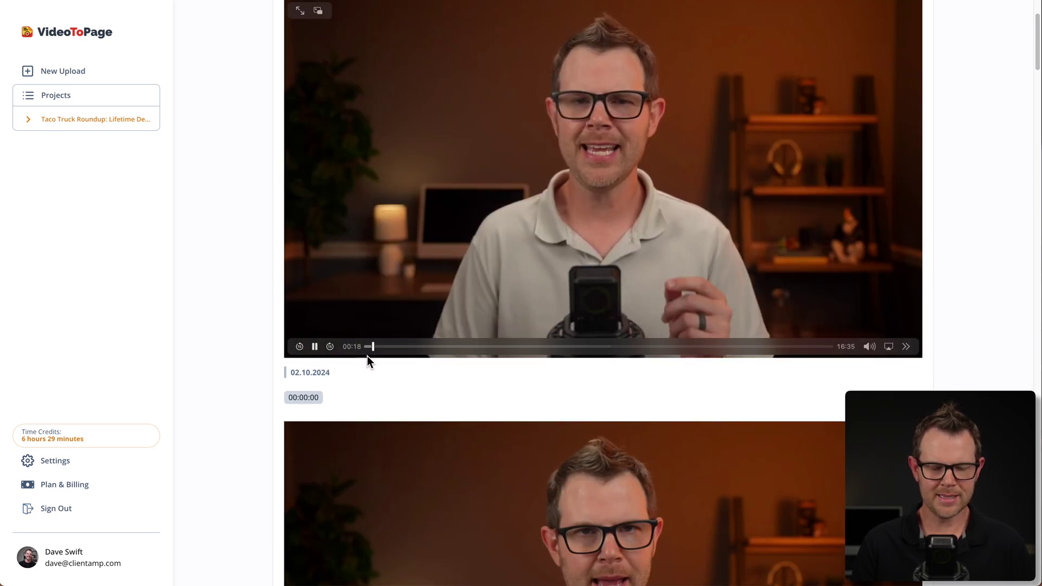
scroll(366, 356, up, 3)
click(295, 153)
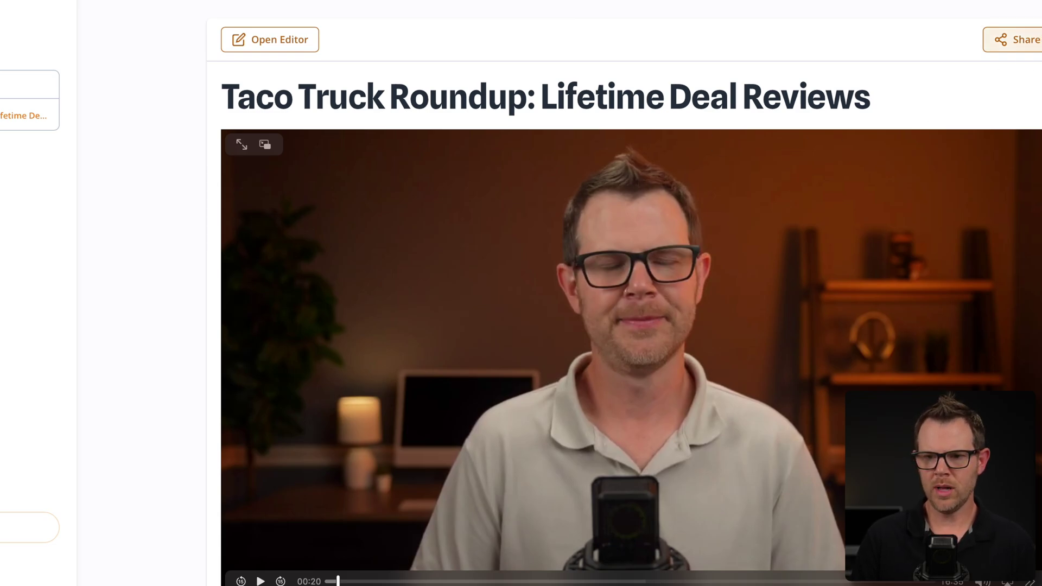
Check the article's sharing options: the public link's advanced settings, the download formats, and the WordPress and Notion exports.
click(1021, 41)
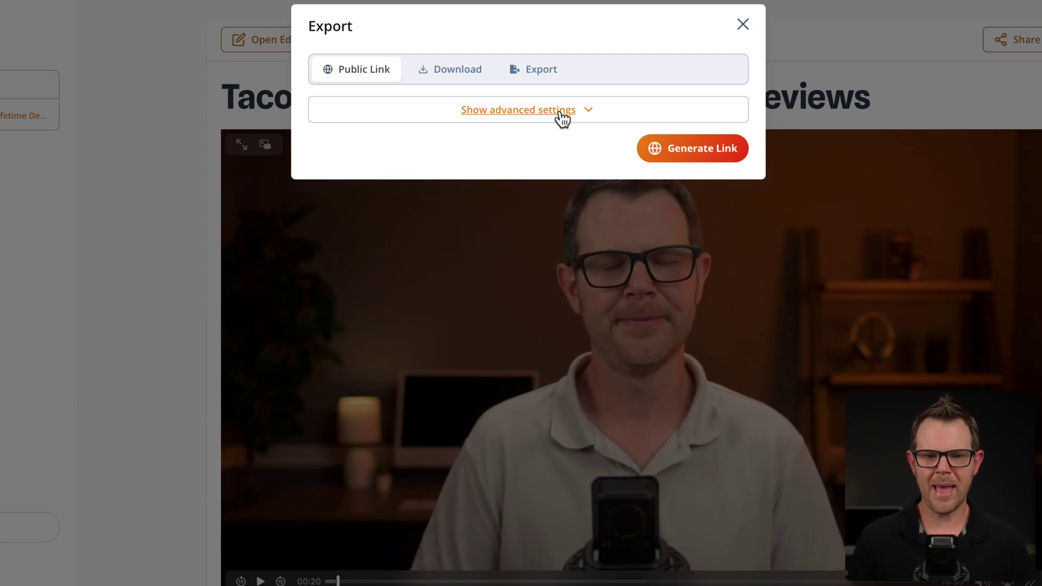
click(515, 108)
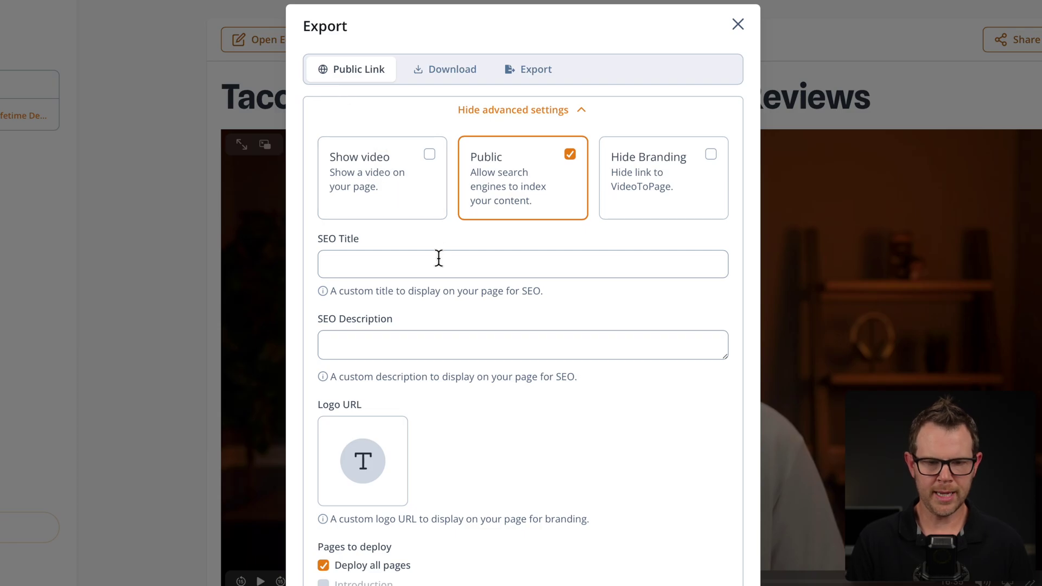
click(452, 72)
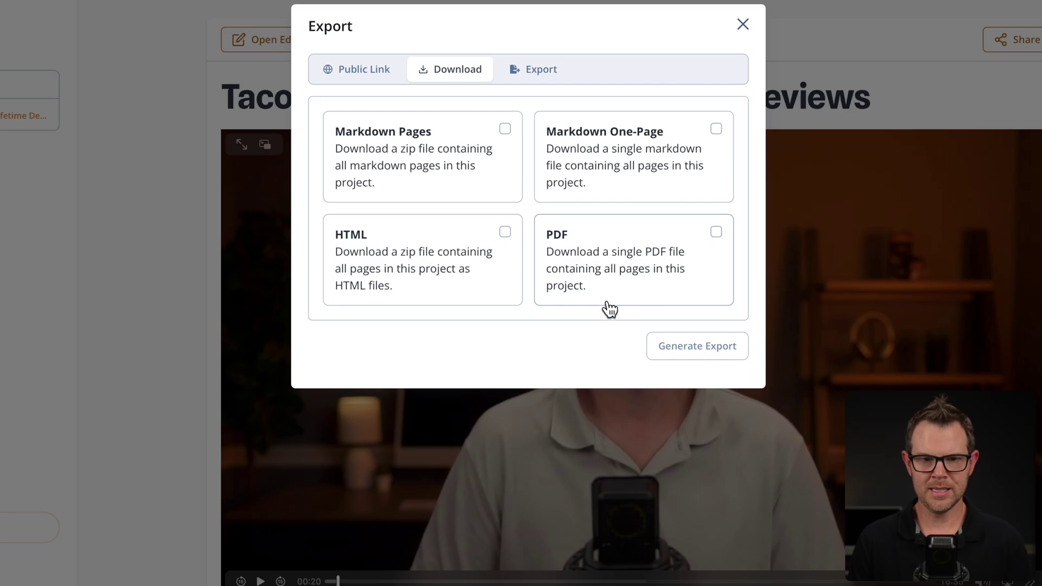
click(543, 82)
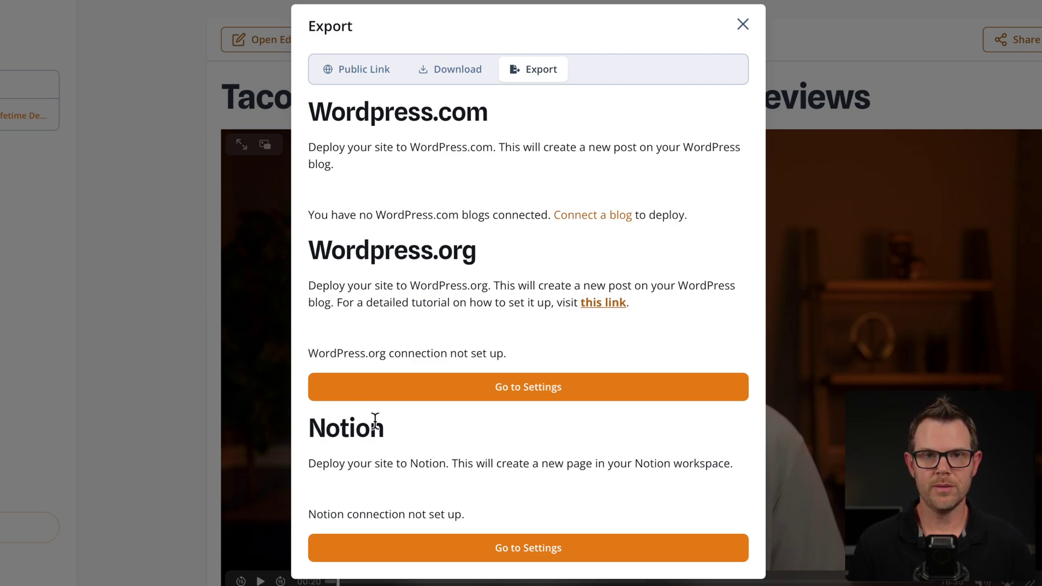
click(250, 74)
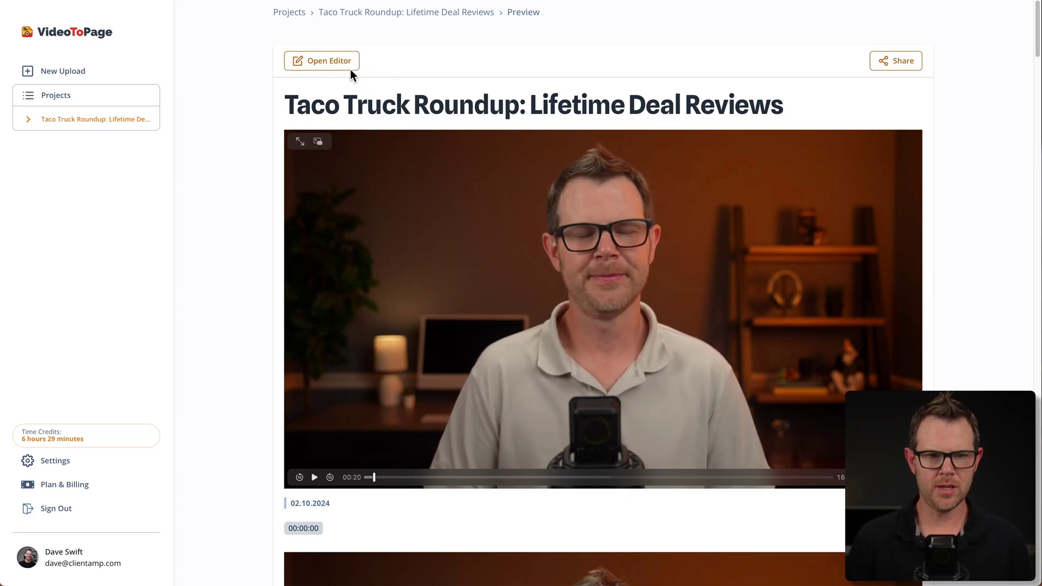
Open the article in the editor and examine the Introduction section's URL and available generator types.
click(318, 62)
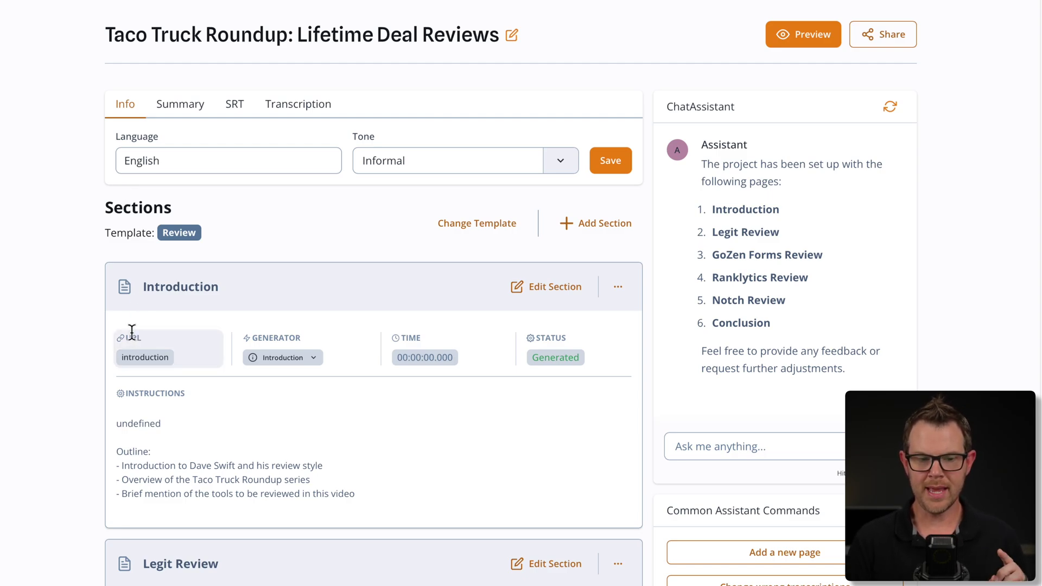
click(147, 359)
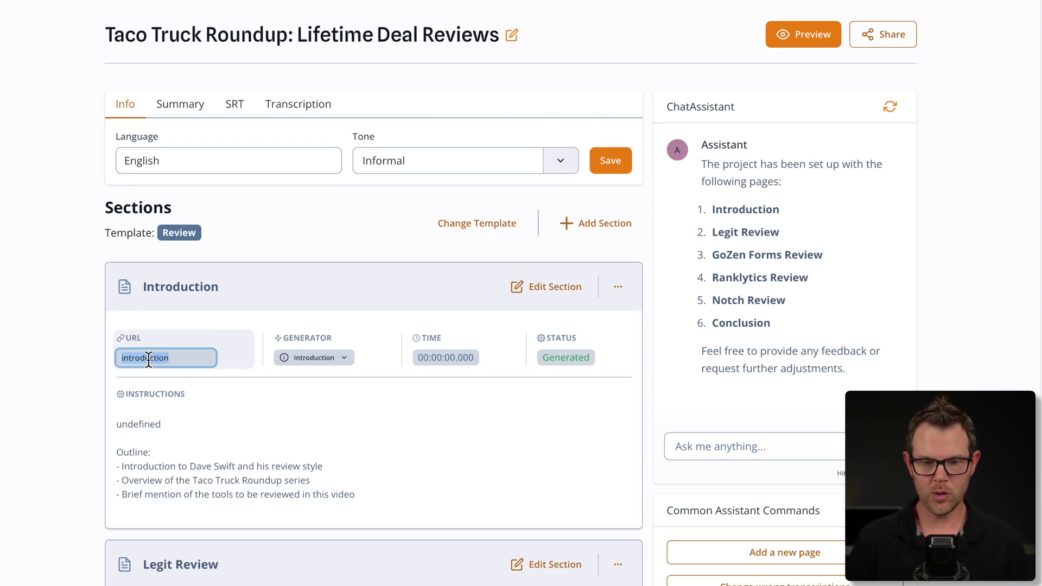
click(337, 362)
click(316, 359)
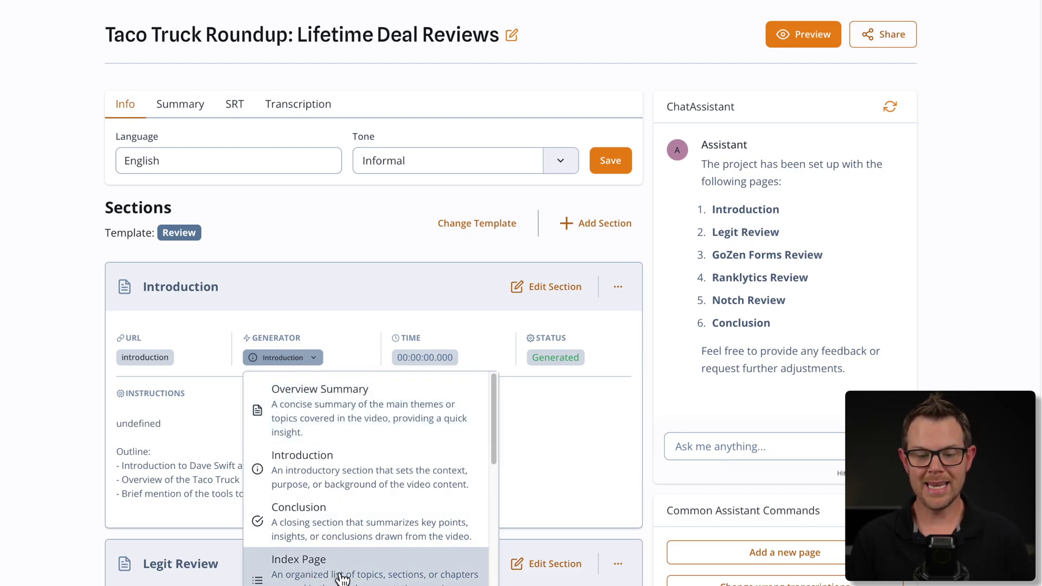
scroll(341, 575, down, 2)
scroll(353, 572, down, 3)
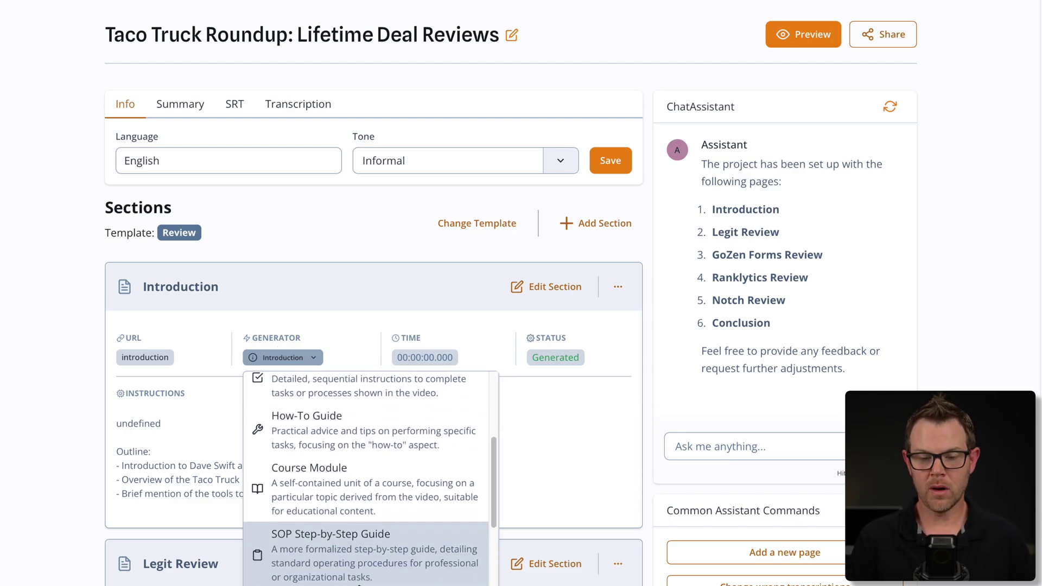
scroll(361, 580, down, 4)
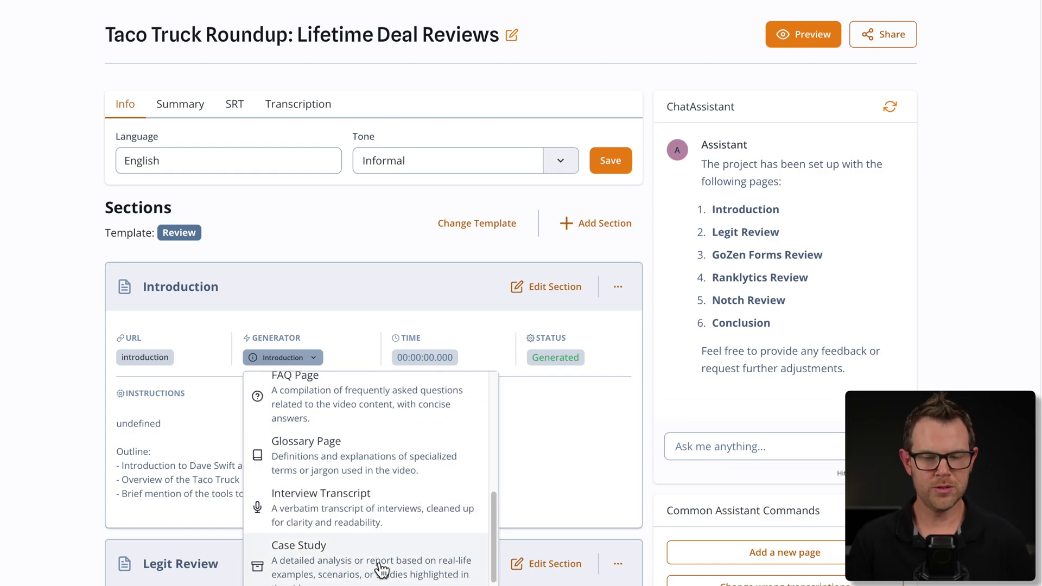
click(568, 468)
Examine the Legit Review section's instructions and the generator types offered for the GoZen Forms Review section.
scroll(444, 532, down, 10)
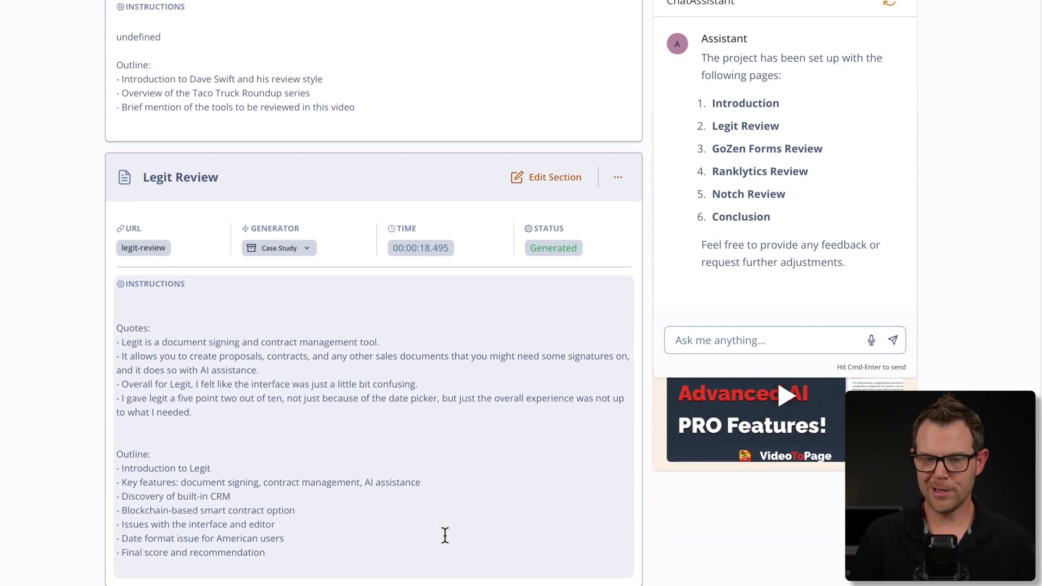
scroll(443, 534, down, 1)
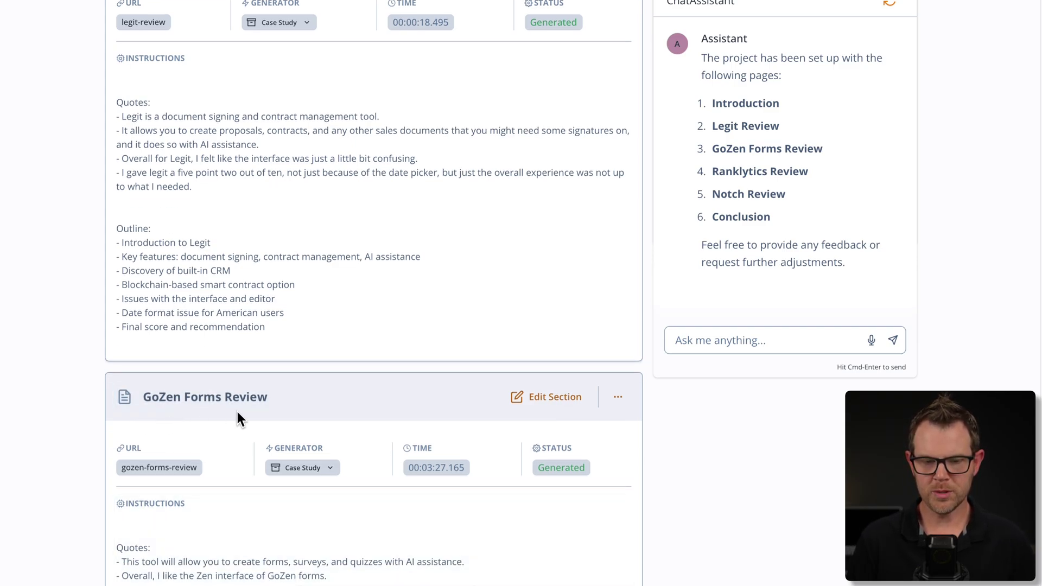
click(323, 474)
scroll(351, 380, down, 5)
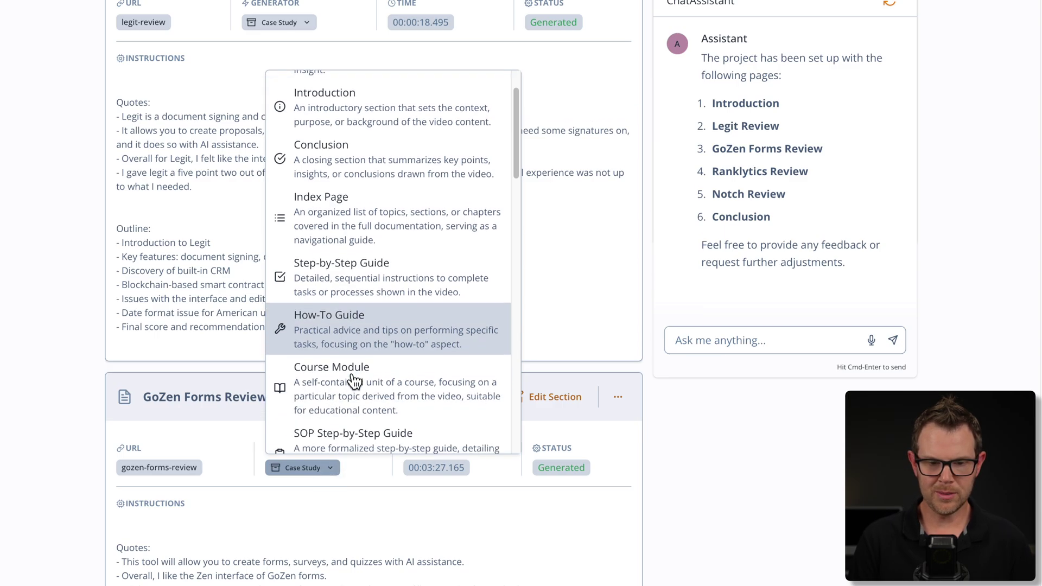
scroll(331, 352, down, 5)
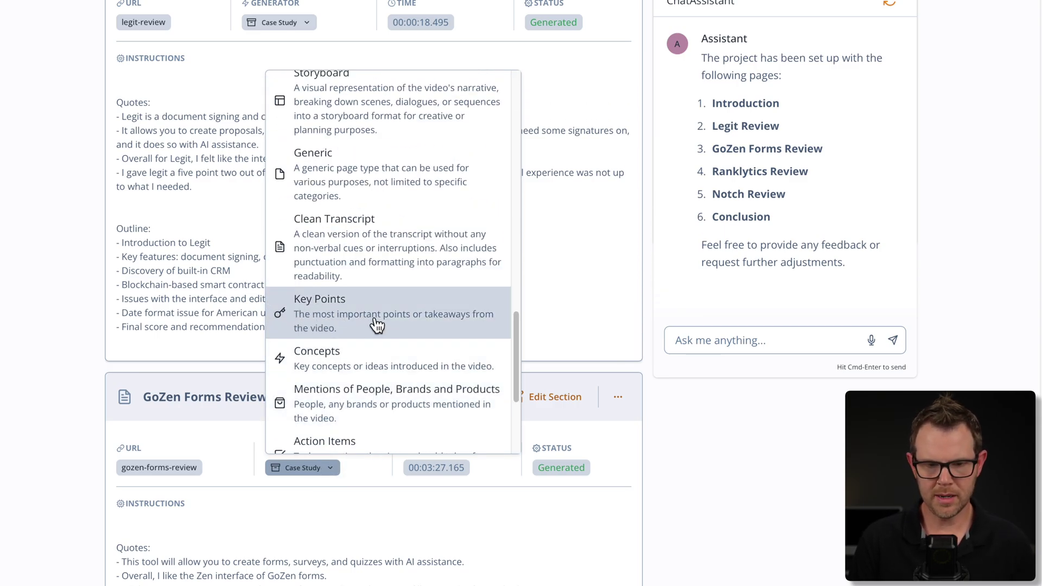
click(363, 481)
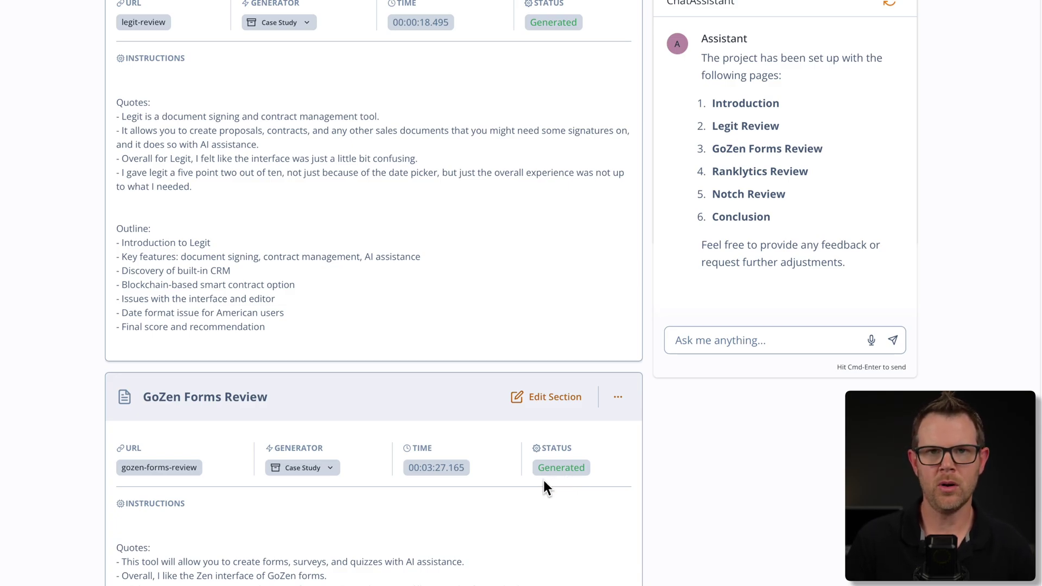
Delete the word "undefined" from the Introduction section's instructions.
scroll(539, 477, up, 15)
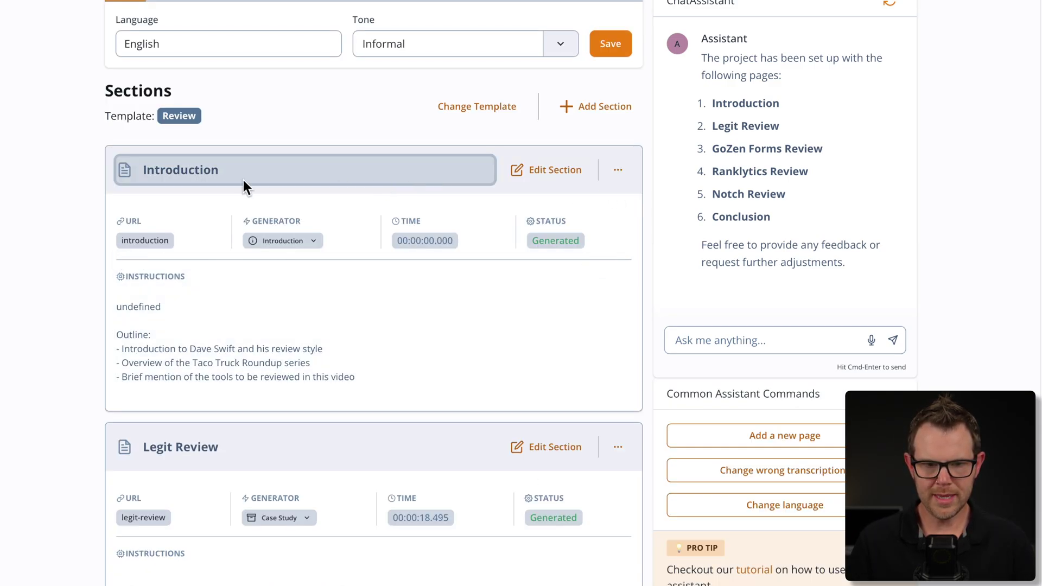
click(162, 297)
click(172, 316)
scroll(223, 353, down, 2)
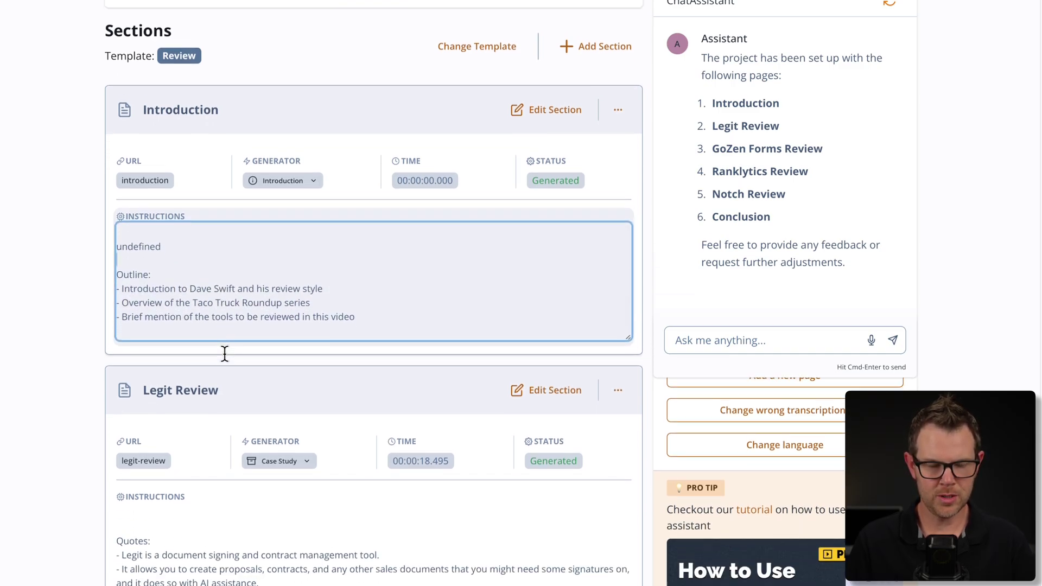
scroll(200, 268, up, 2)
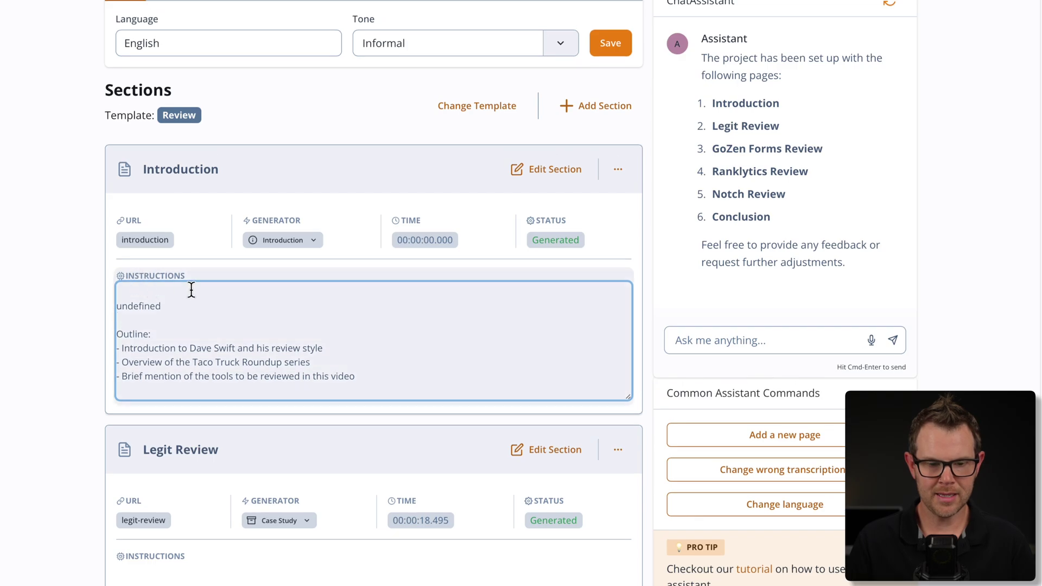
click(163, 306)
drag(169, 307, 105, 302)
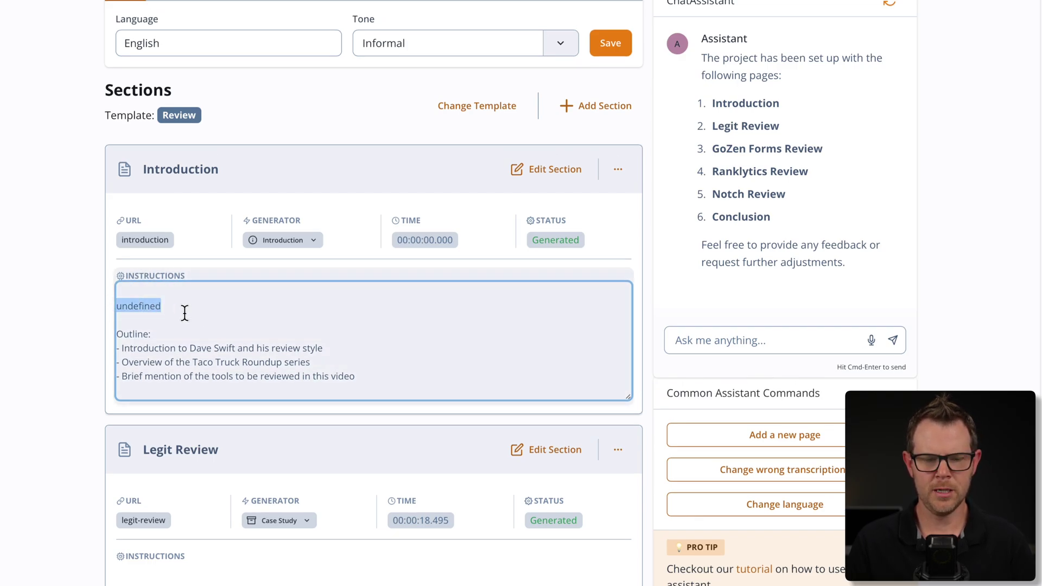
key(BackSpace)
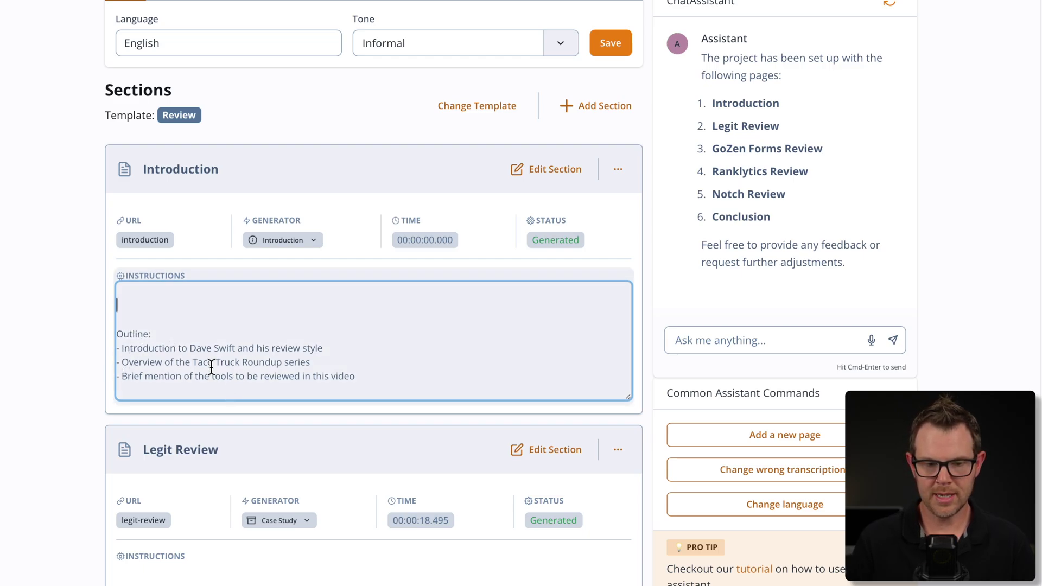
Delete the quote about giving Legit five point two out of ten from the Legit Review section's instructions.
scroll(217, 380, down, 4)
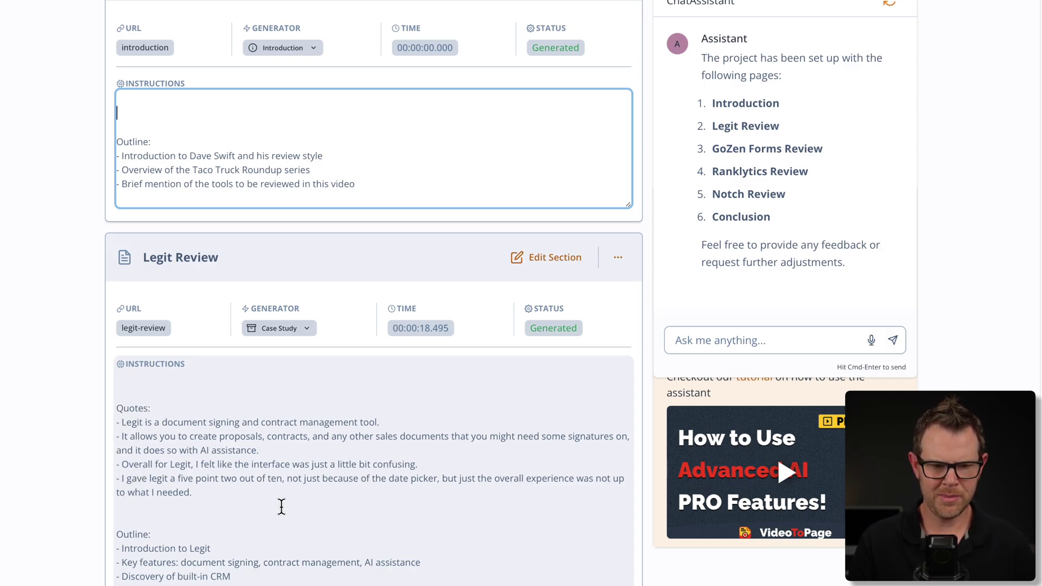
drag(282, 505, 104, 366)
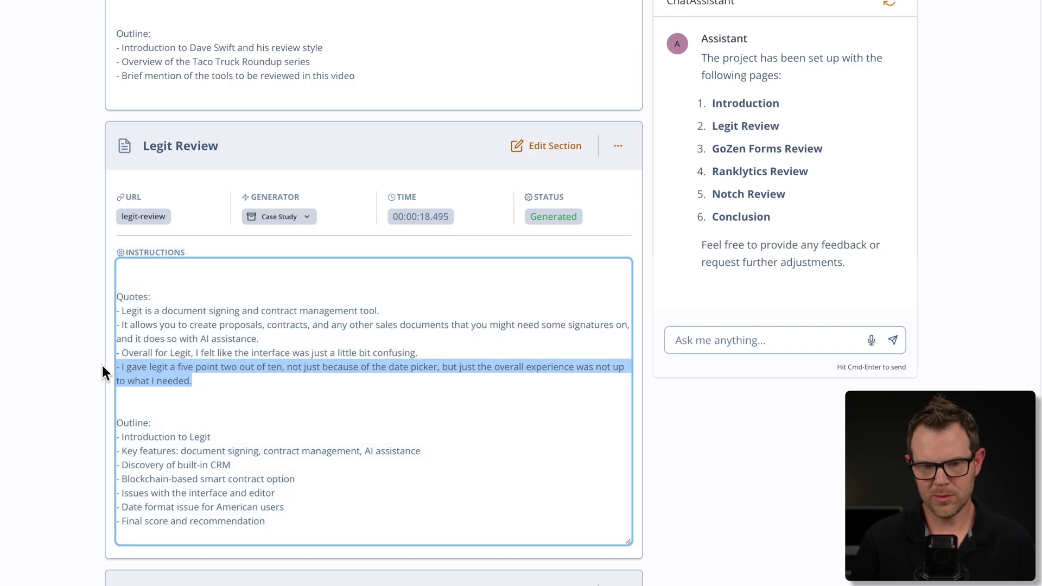
key(BackSpace)
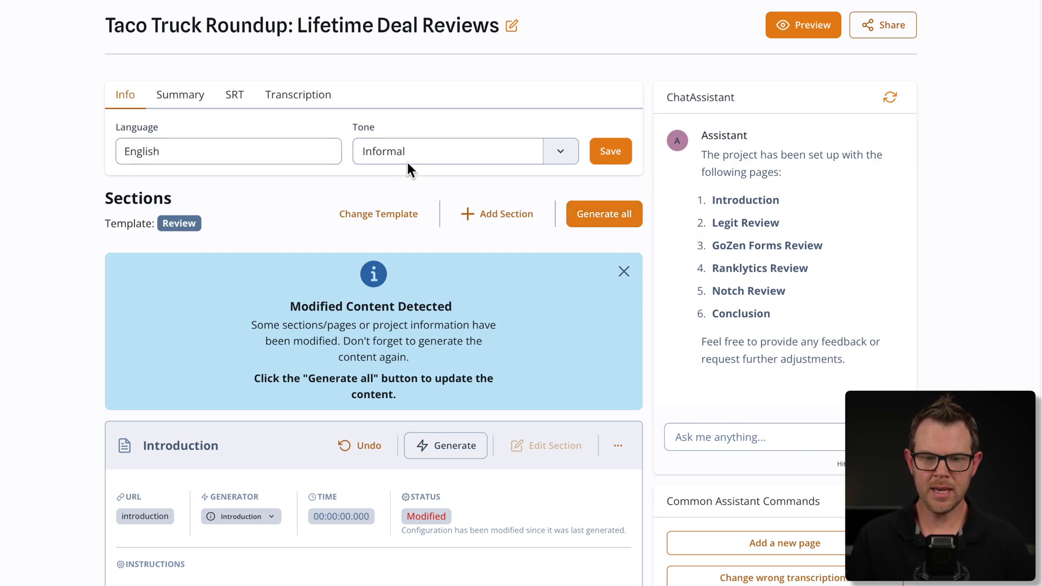
Choose Casual as the tone and regenerate all modified content.
click(554, 154)
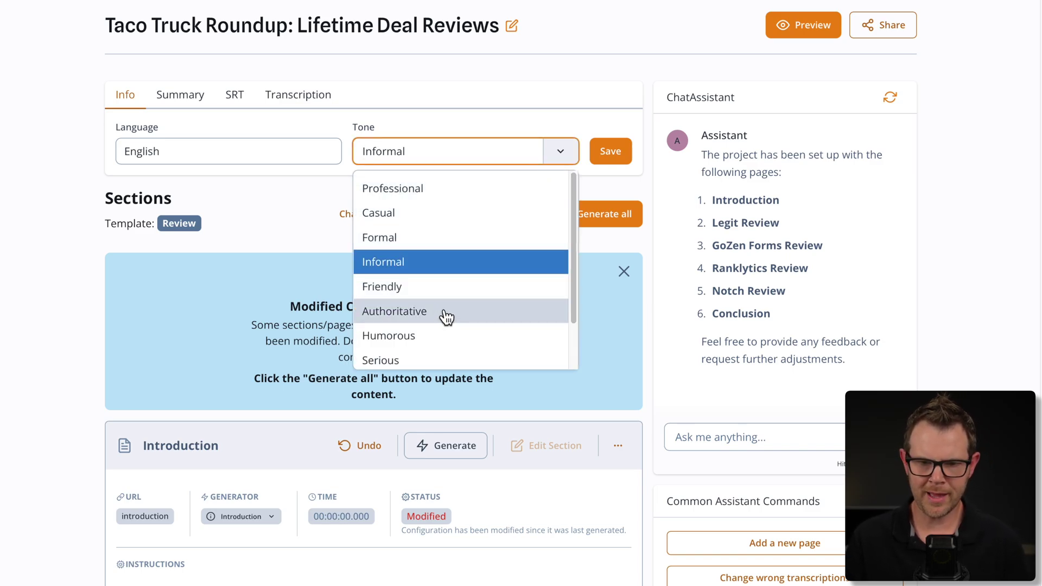
scroll(447, 317, down, 1)
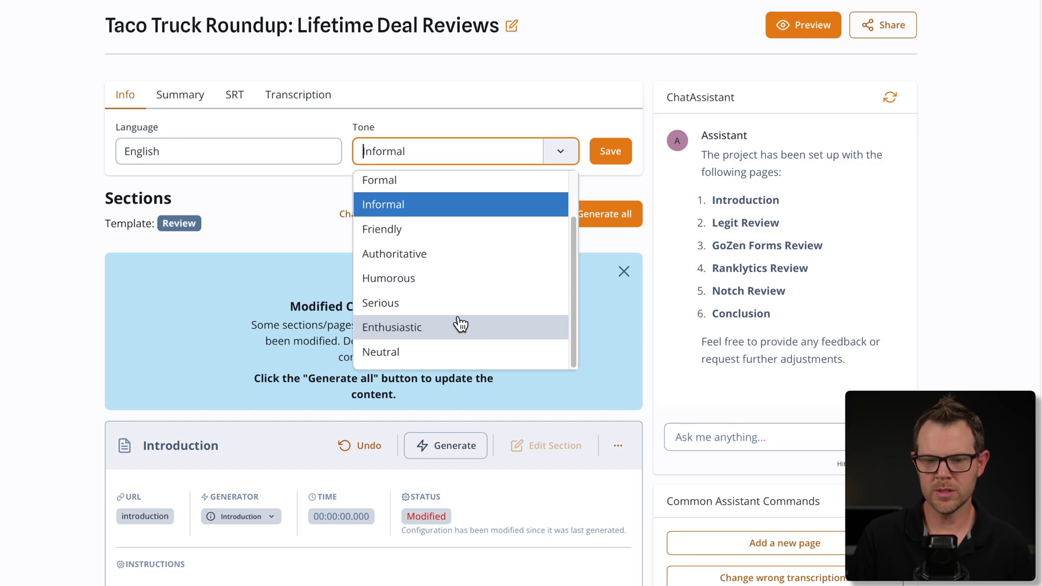
scroll(428, 235, up, 1)
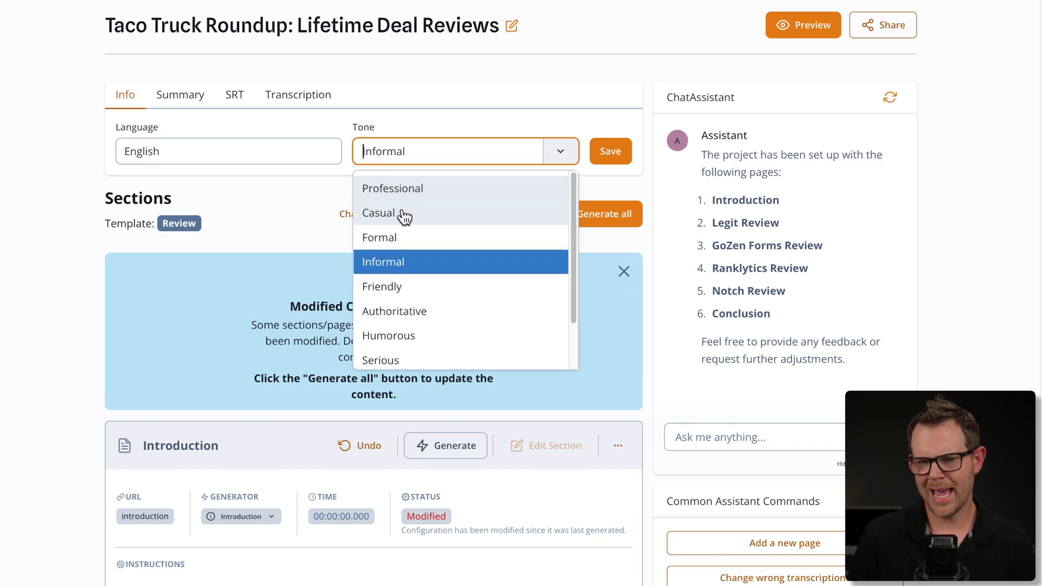
click(407, 212)
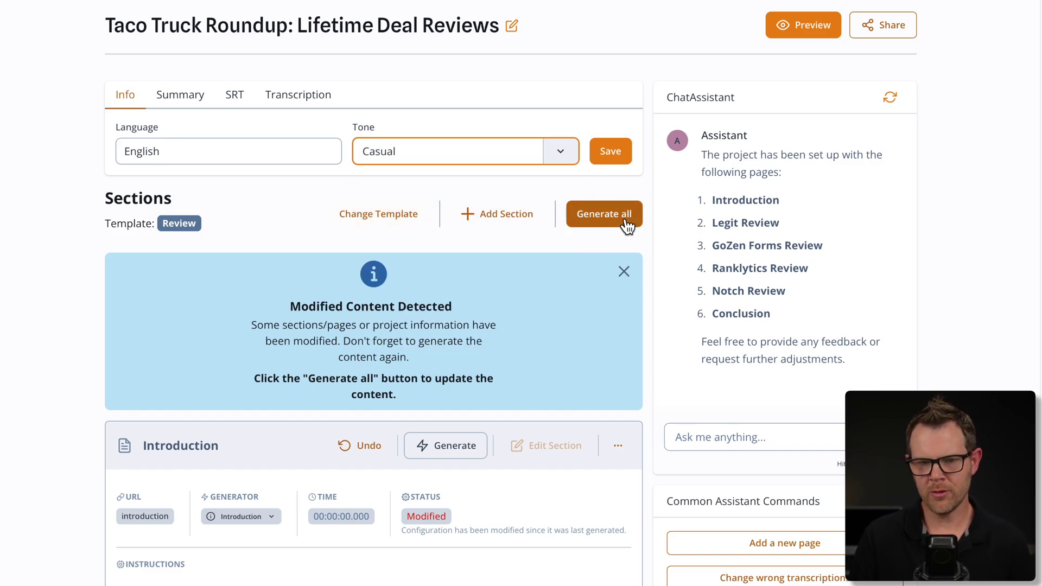
click(624, 220)
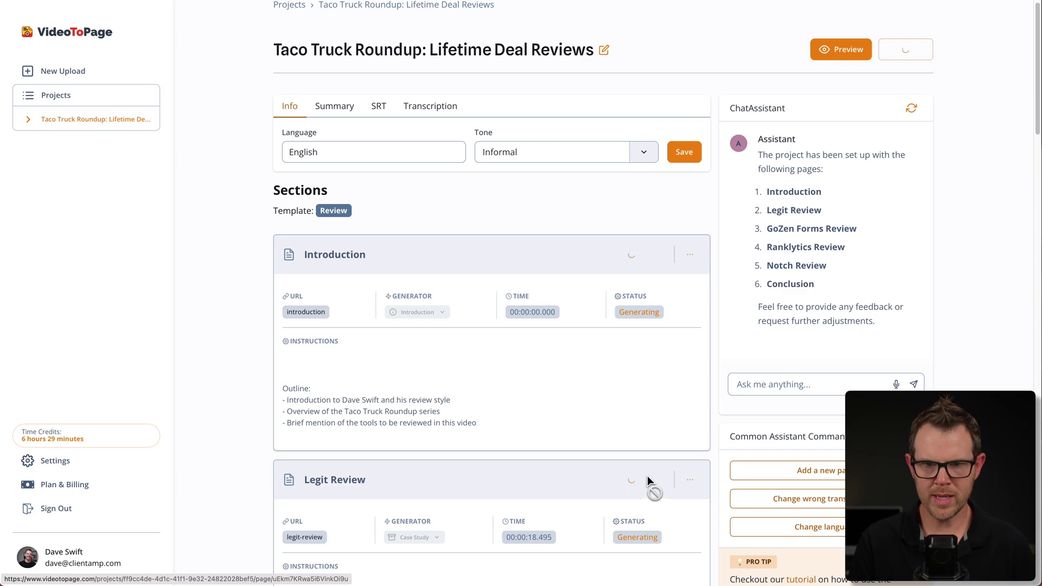
Preview the article and examine the regenerating sections from the Introduction down to the Ranklytics Review.
click(848, 49)
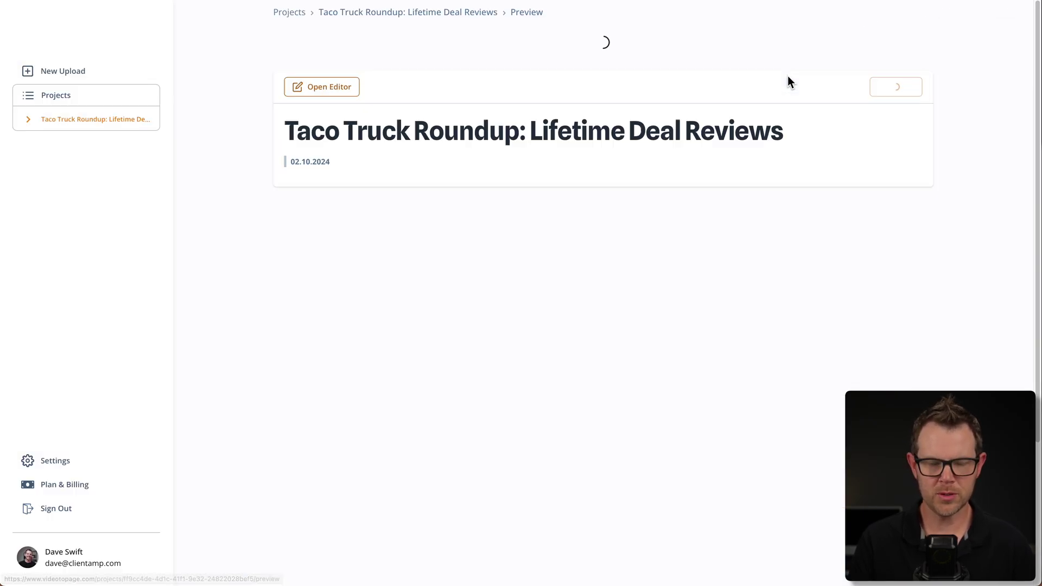
scroll(591, 239, down, 8)
scroll(434, 353, down, 1)
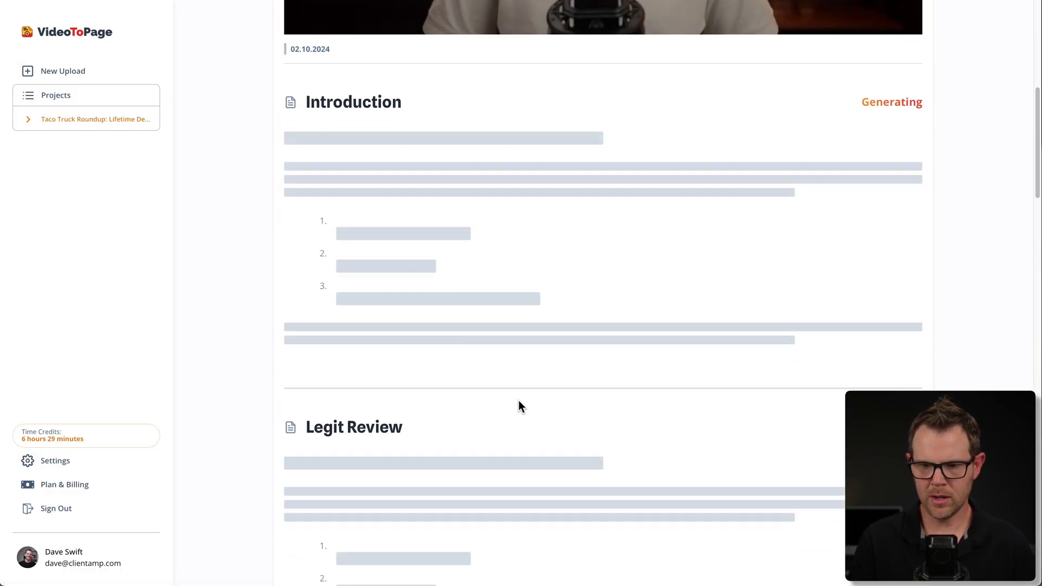
scroll(519, 406, down, 15)
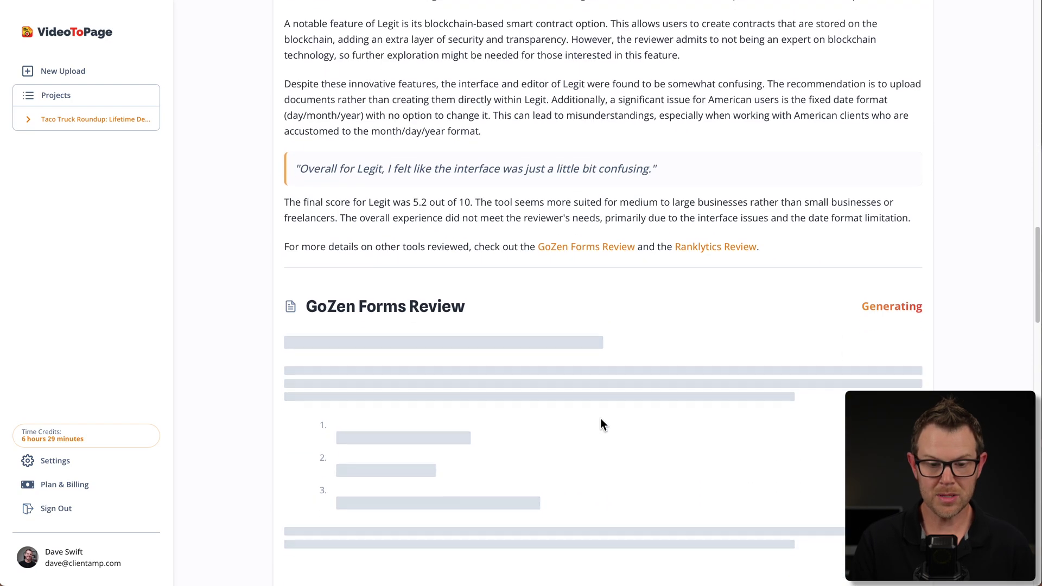
scroll(649, 425, down, 5)
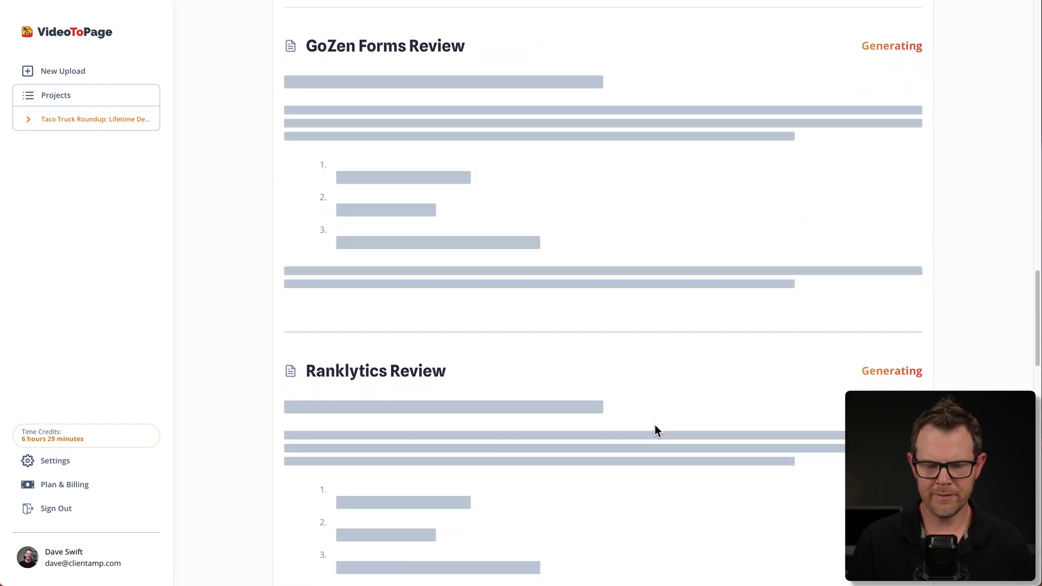
Examine the regenerated article in the preview, from the Legit and GoZen Forms reviews back to the introduction.
scroll(655, 428, up, 5)
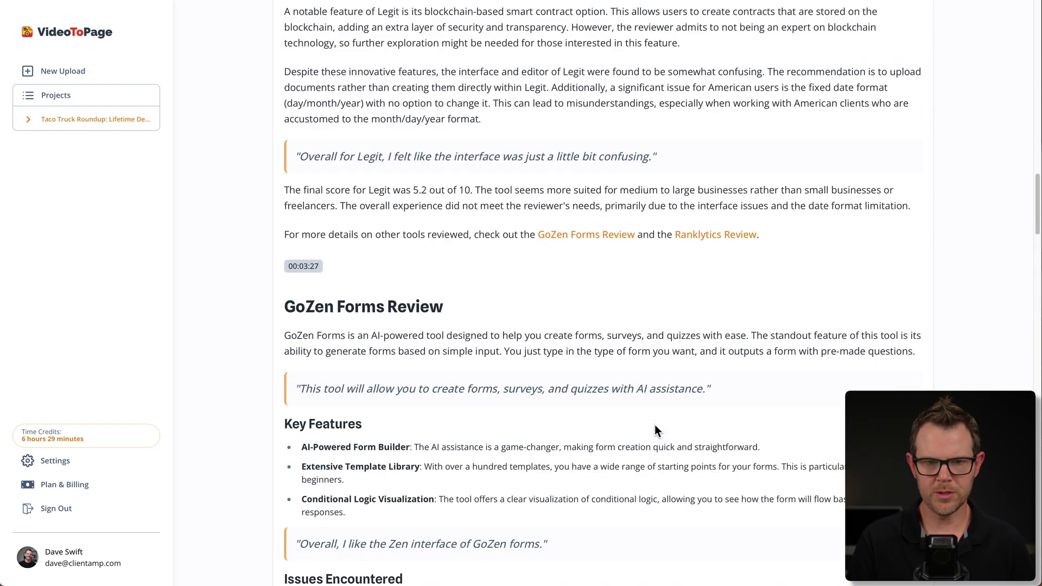
scroll(655, 431, down, 4)
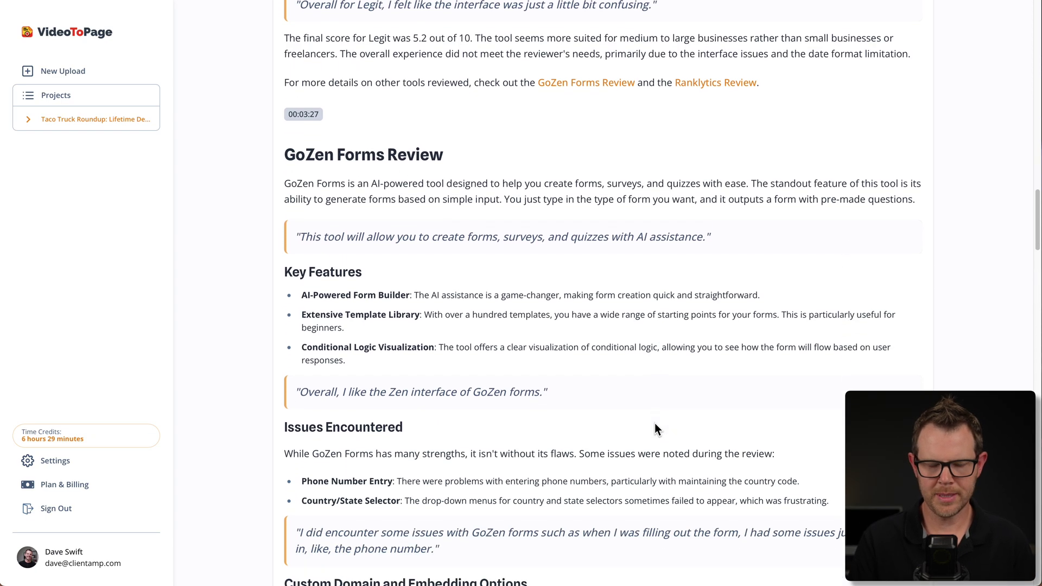
scroll(655, 426, down, 9)
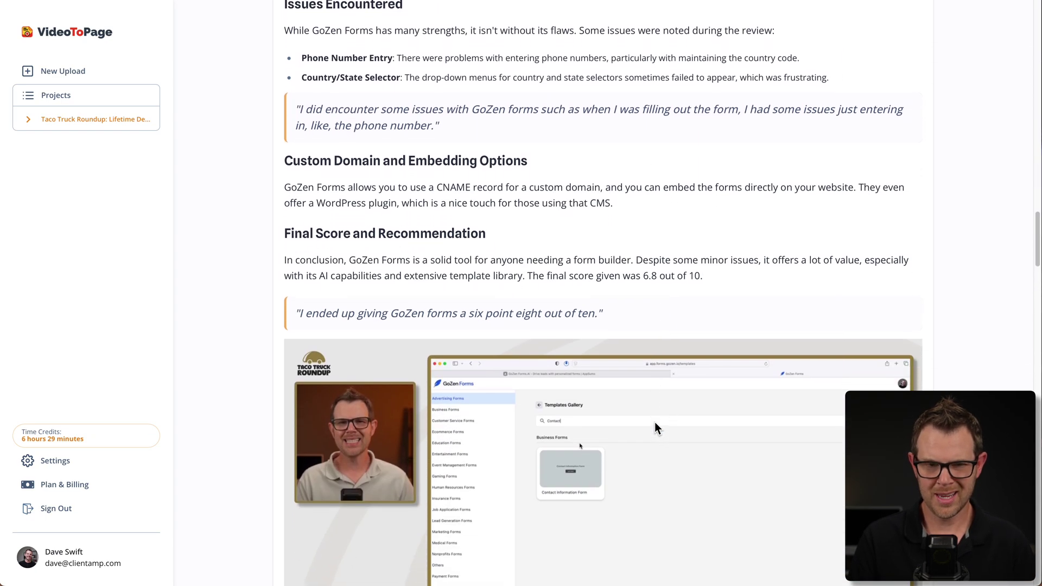
scroll(655, 427, down, 5)
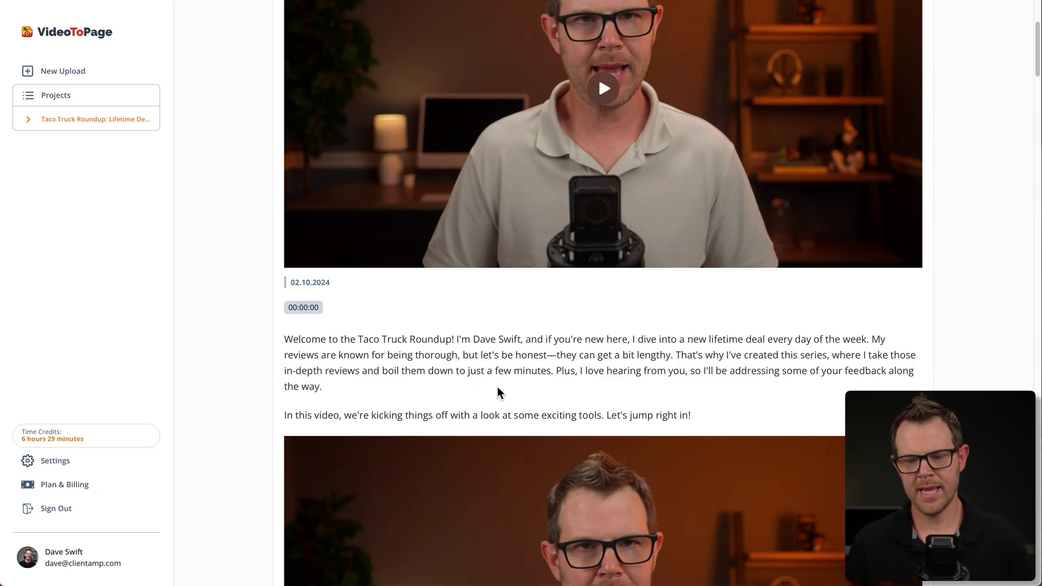
scroll(262, 261, up, 4)
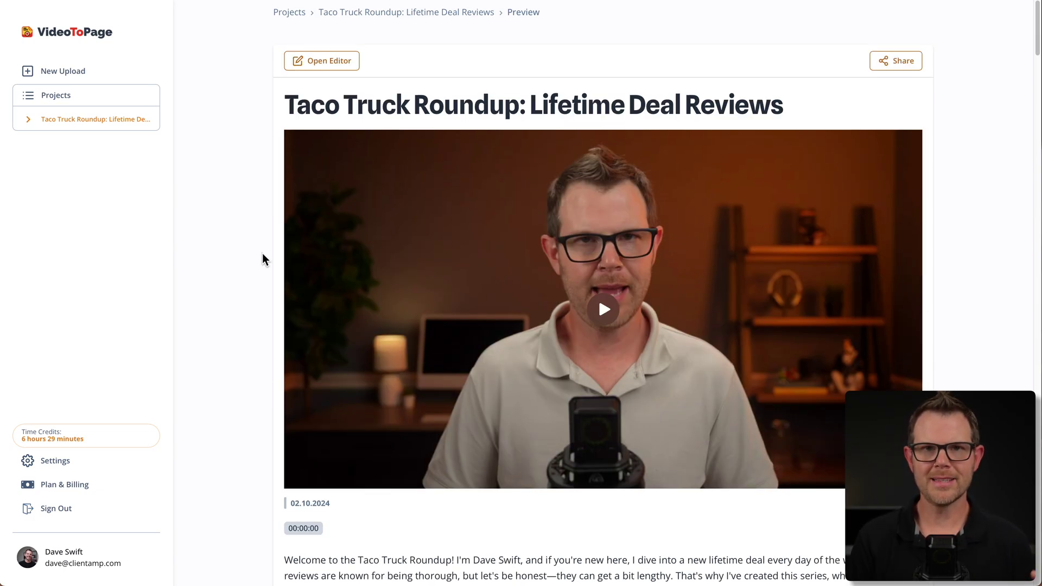
scroll(265, 259, down, 5)
scroll(271, 259, up, 3)
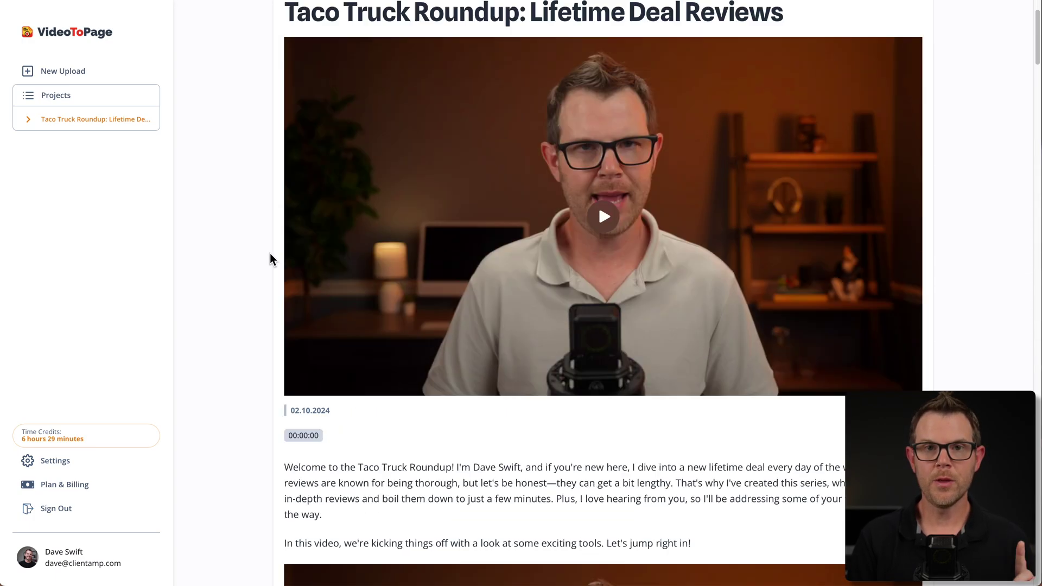
scroll(271, 258, up, 2)
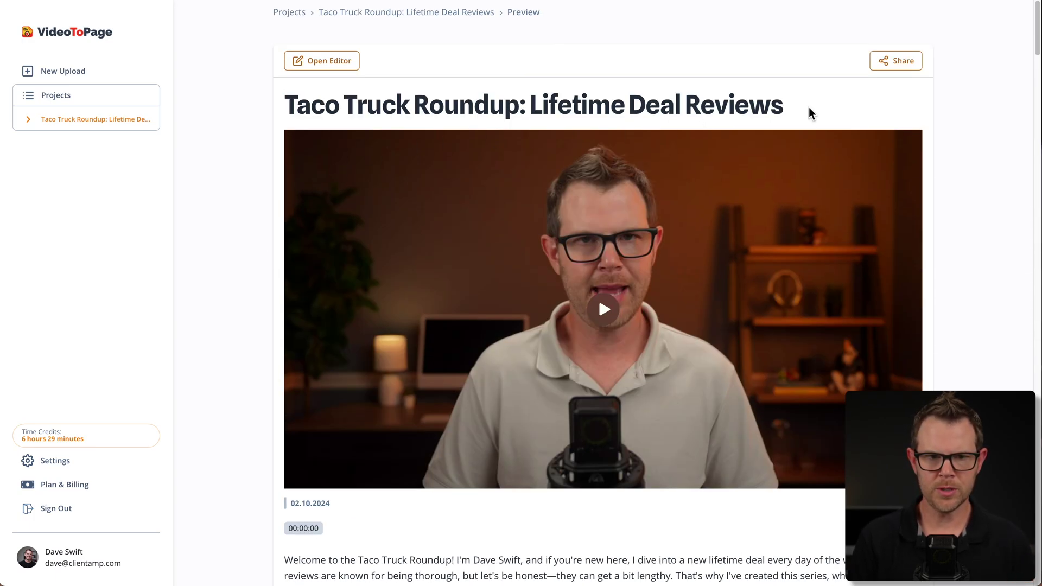
Open the Legit Review section for editing from the project page and read its text down to the closing links.
click(337, 14)
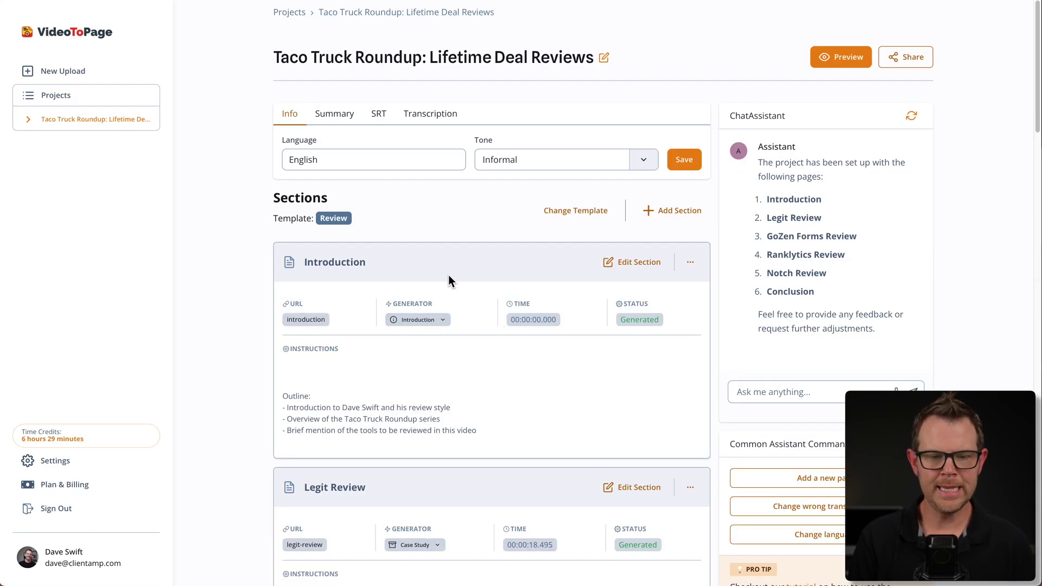
scroll(448, 275, down, 5)
click(627, 273)
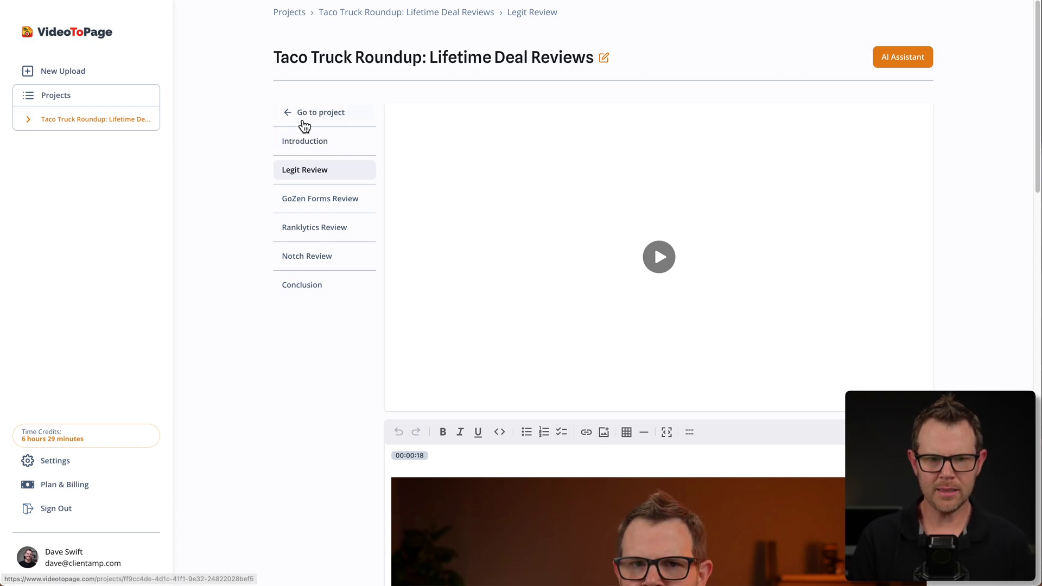
scroll(609, 364, down, 20)
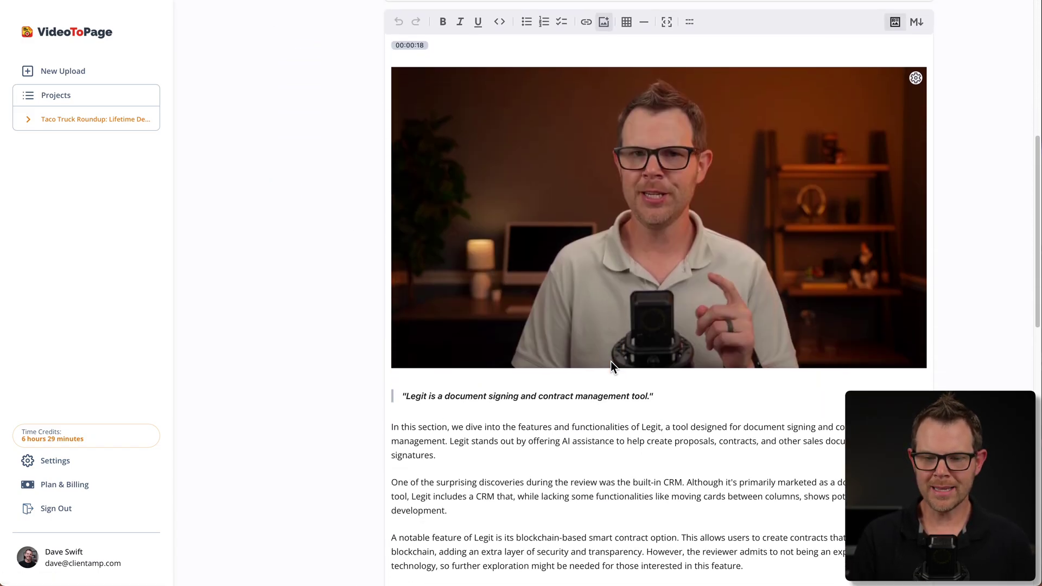
scroll(612, 368, up, 5)
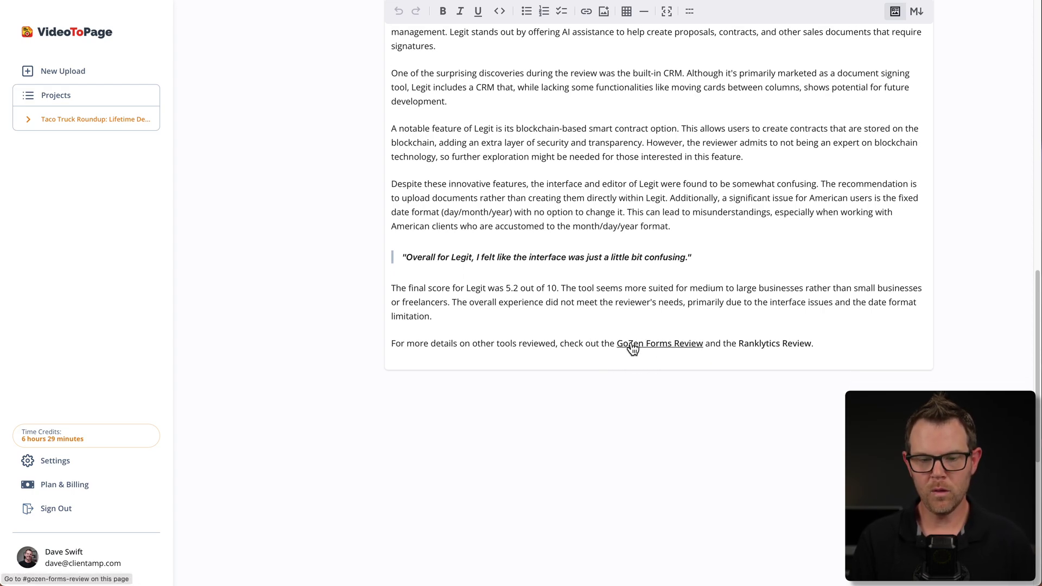
Try the GoZen Forms Review and Ranklytics Review links at the end of the Legit Review text.
scroll(597, 344, up, 10)
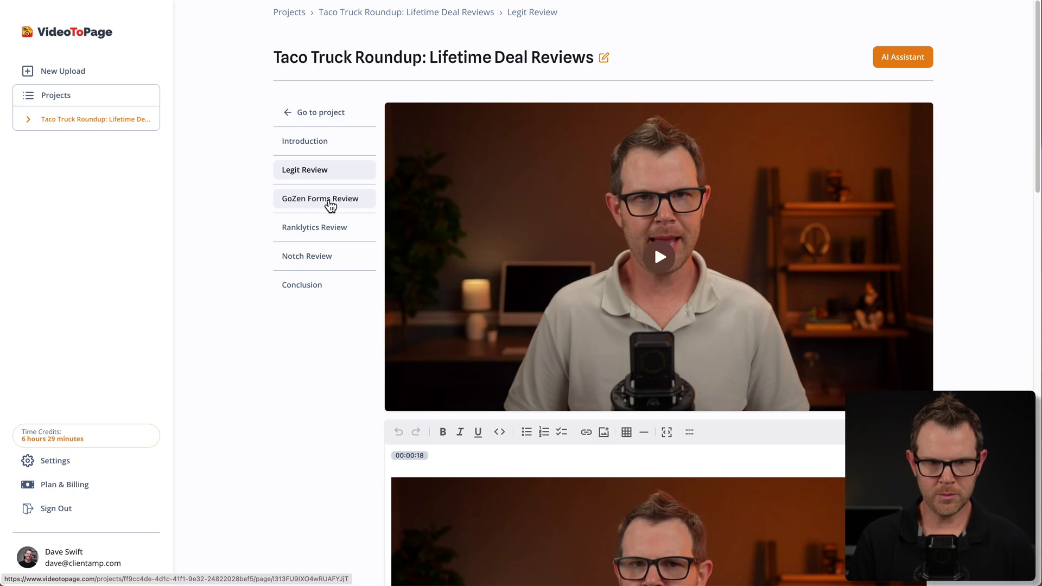
scroll(367, 334, down, 15)
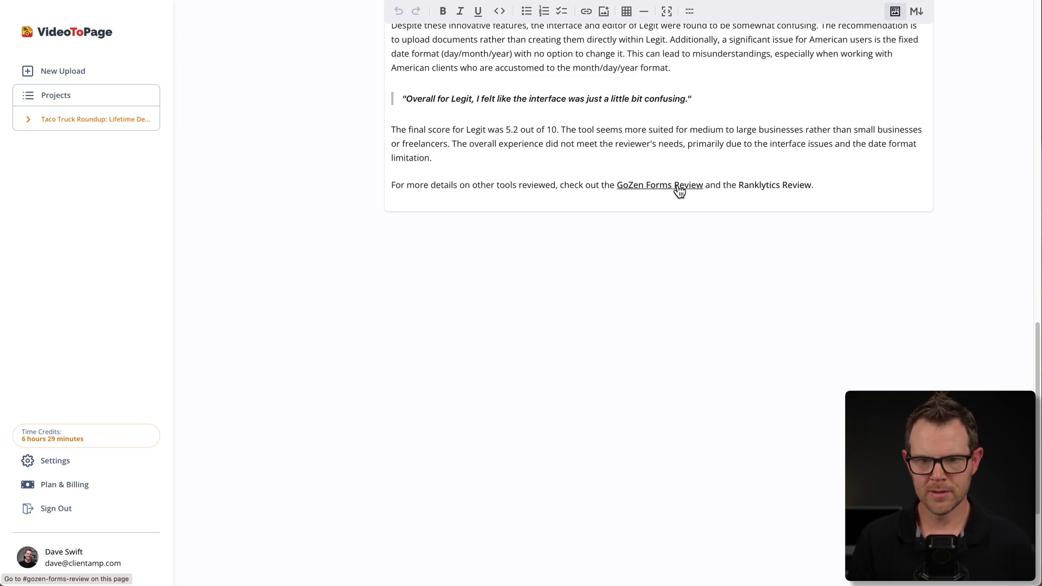
scroll(679, 191, up, 5)
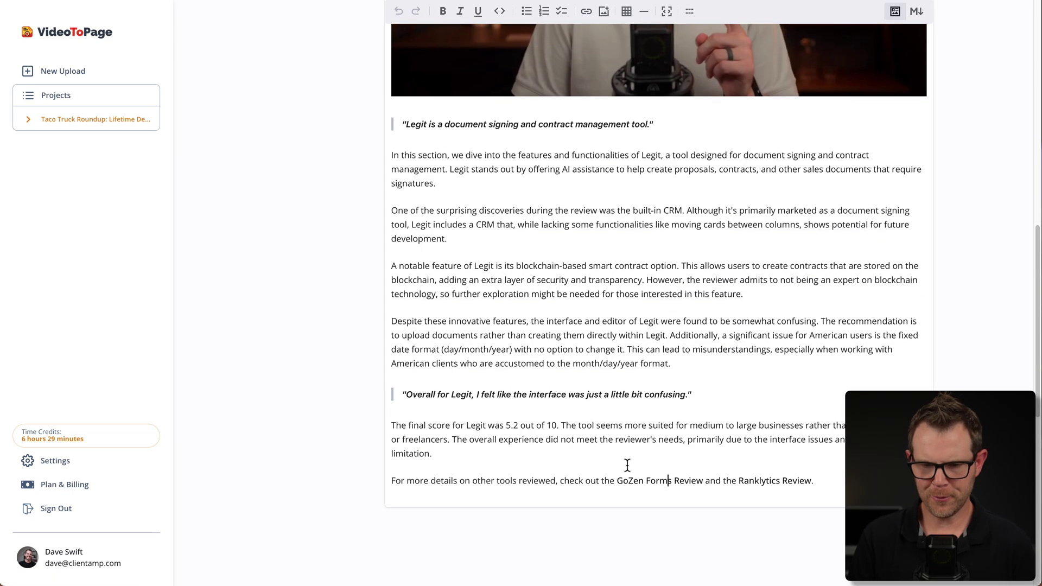
click(766, 481)
scroll(665, 381, up, 1)
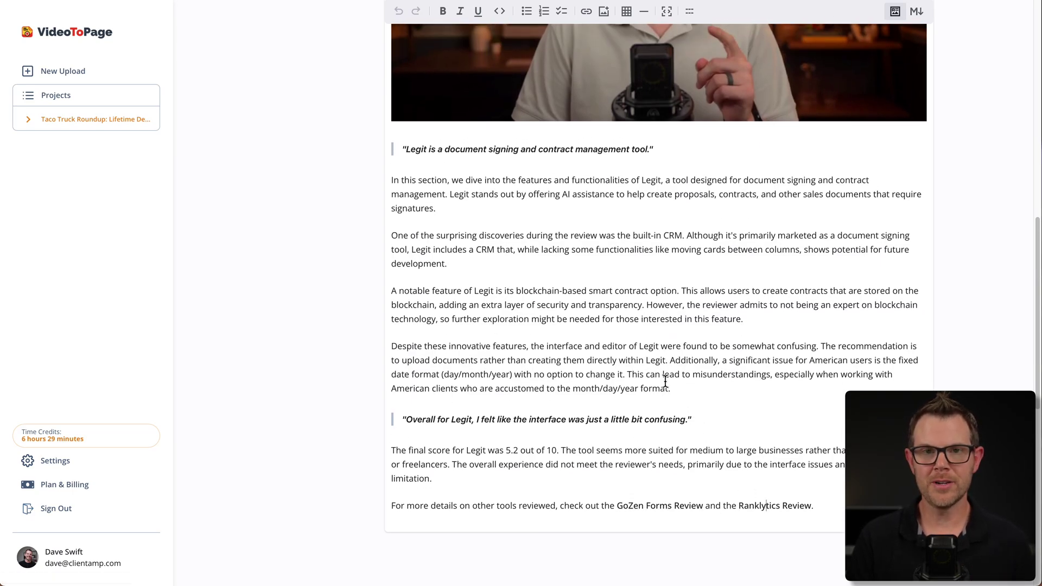
scroll(664, 374, up, 10)
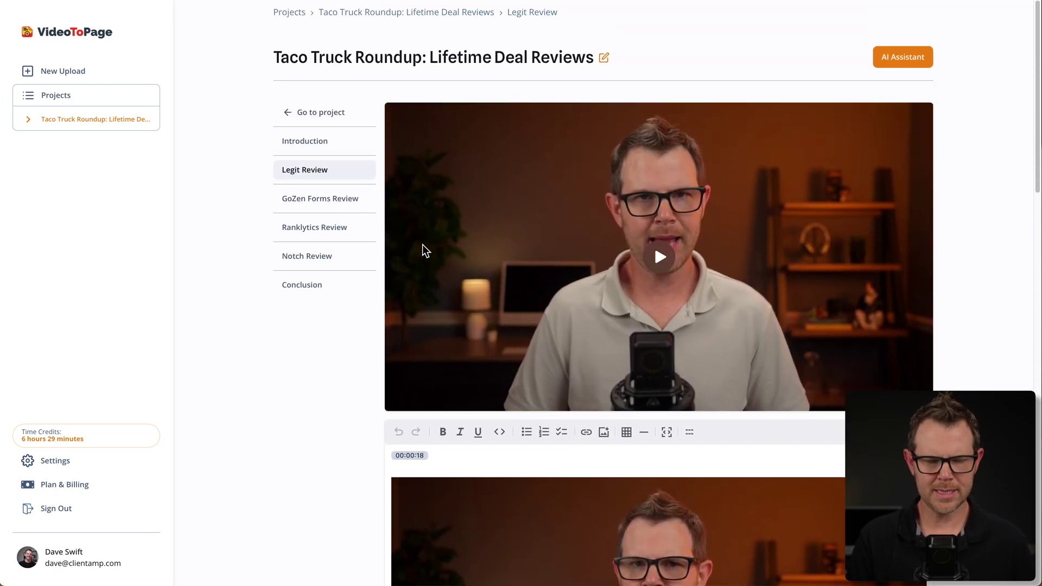
Open the GoZen Forms Review section in the editor, read through it and select its final score sentence.
click(330, 201)
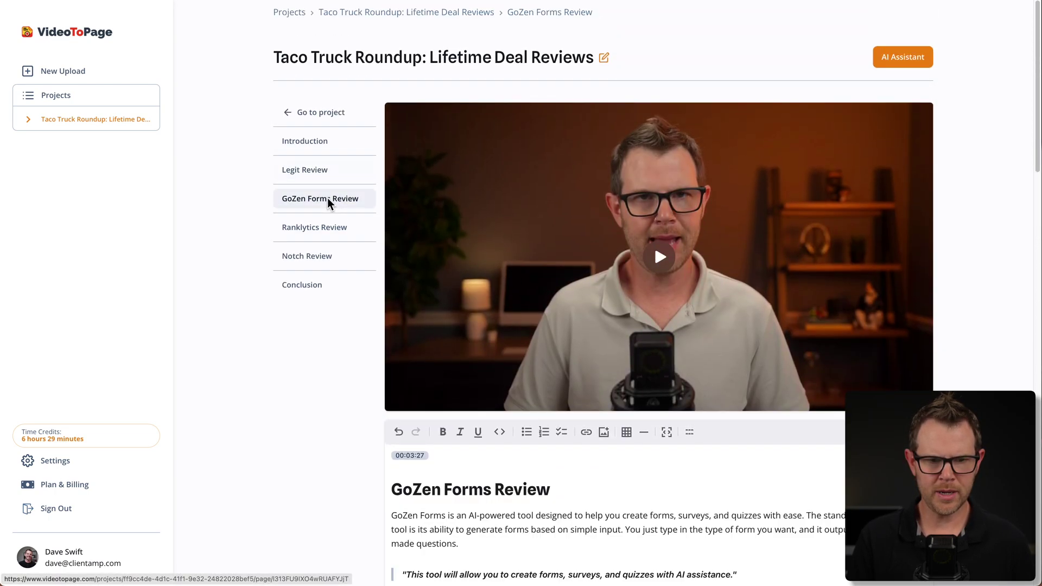
scroll(587, 427, down, 3)
scroll(588, 427, down, 11)
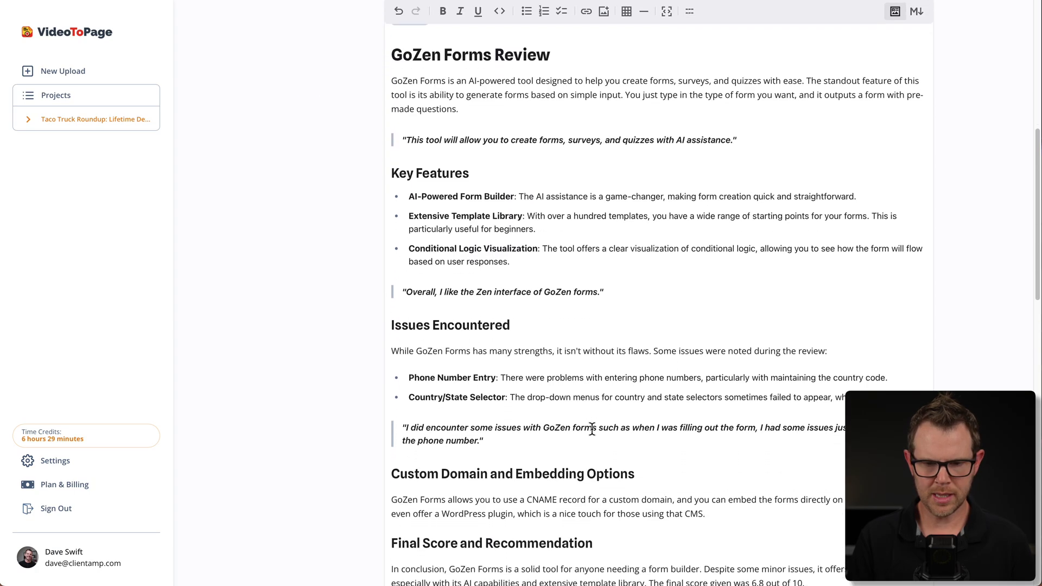
scroll(595, 429, down, 6)
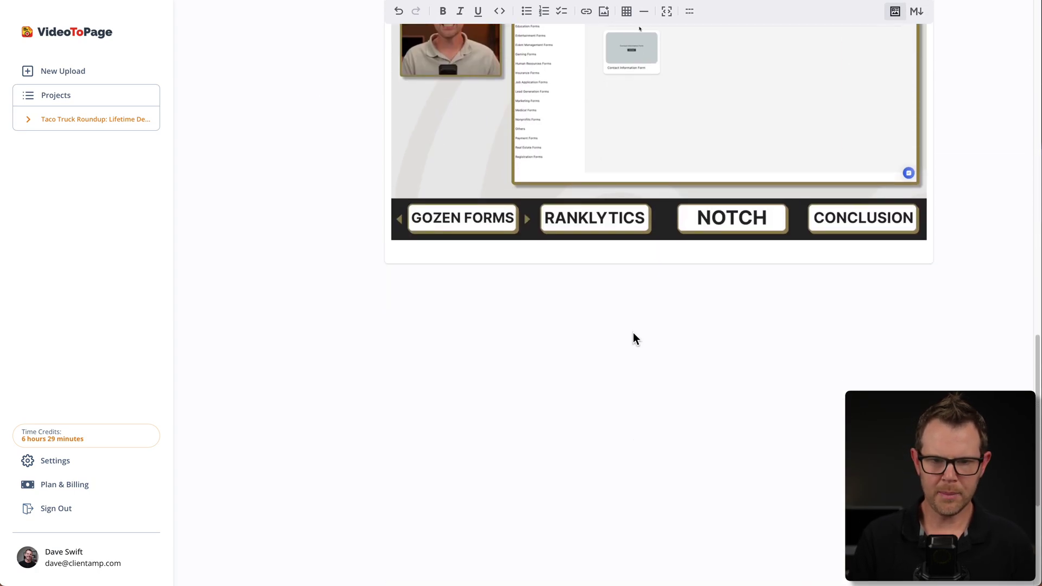
scroll(633, 339, up, 7)
click(608, 320)
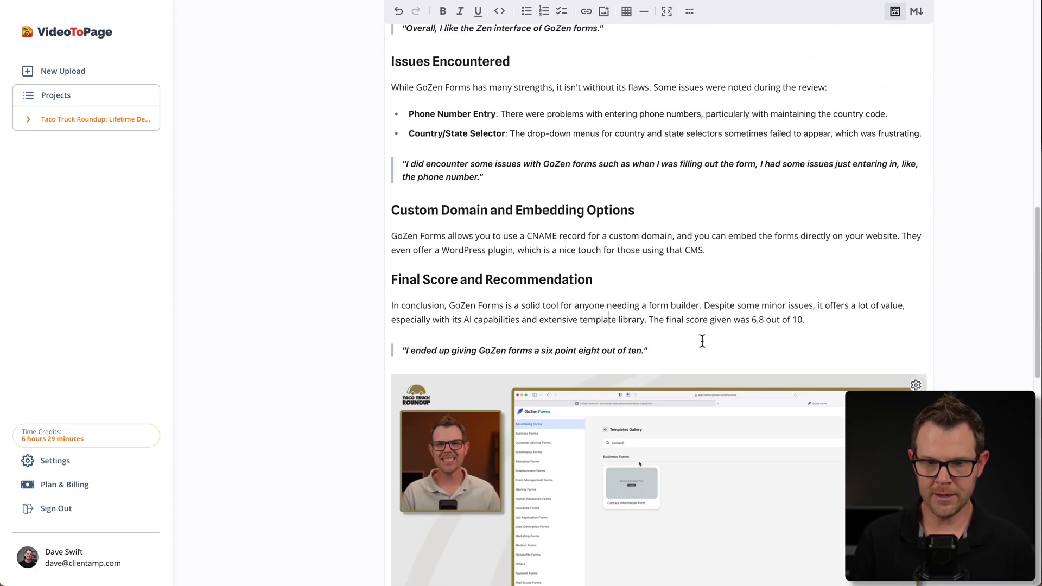
drag(805, 320, 656, 322)
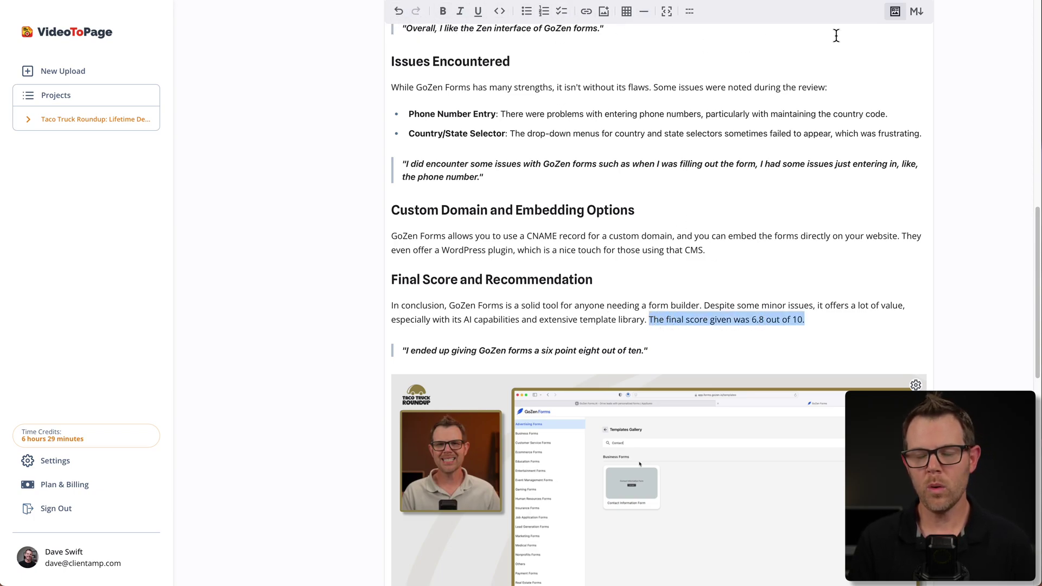
Switch the GoZen Forms Review to Markdown source mode and examine its source text.
click(917, 13)
scroll(647, 218, up, 10)
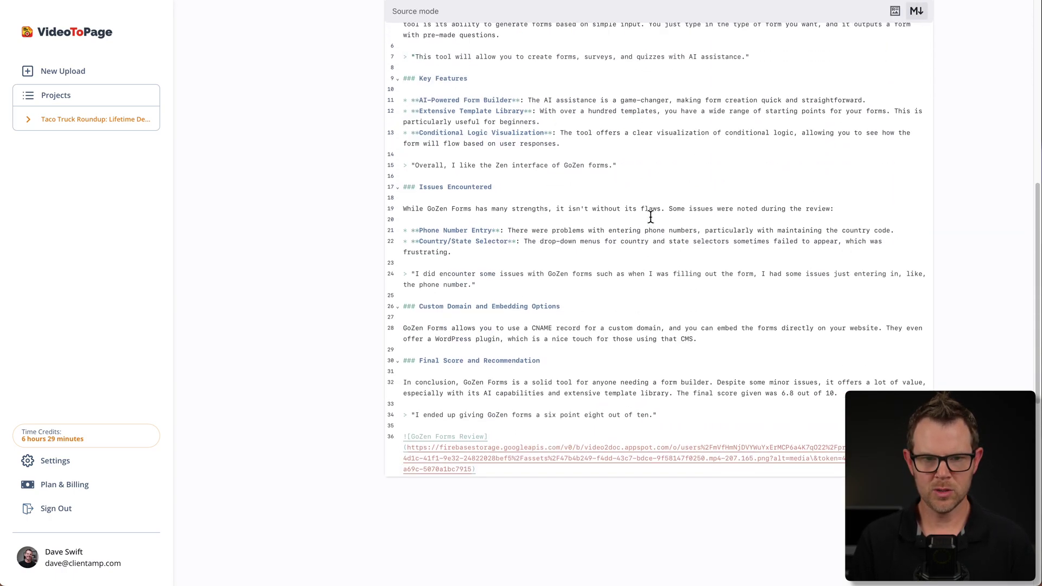
scroll(661, 267, down, 2)
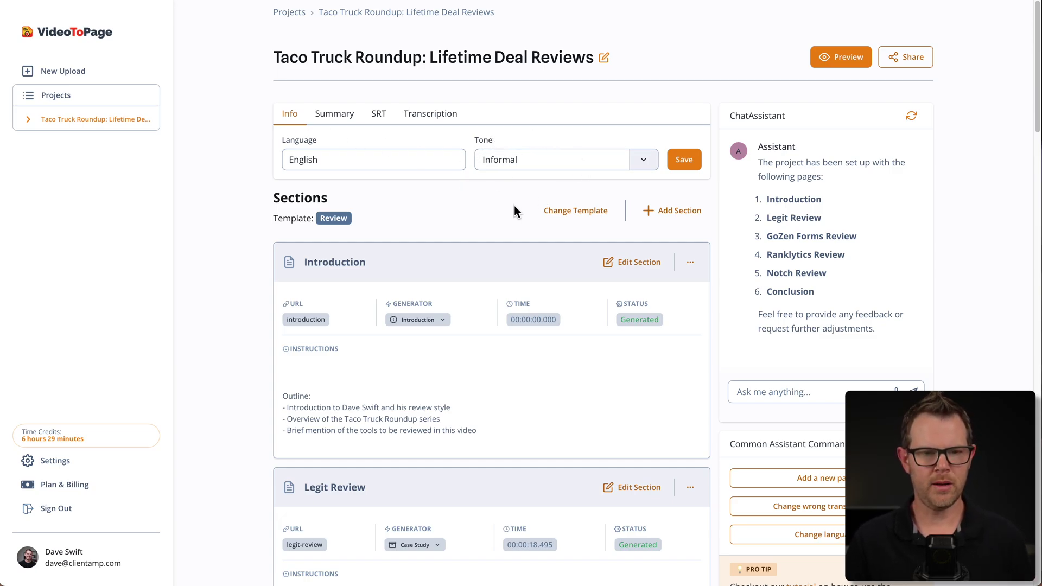
View the project's video summary and its timestamped SRT subtitles.
click(331, 120)
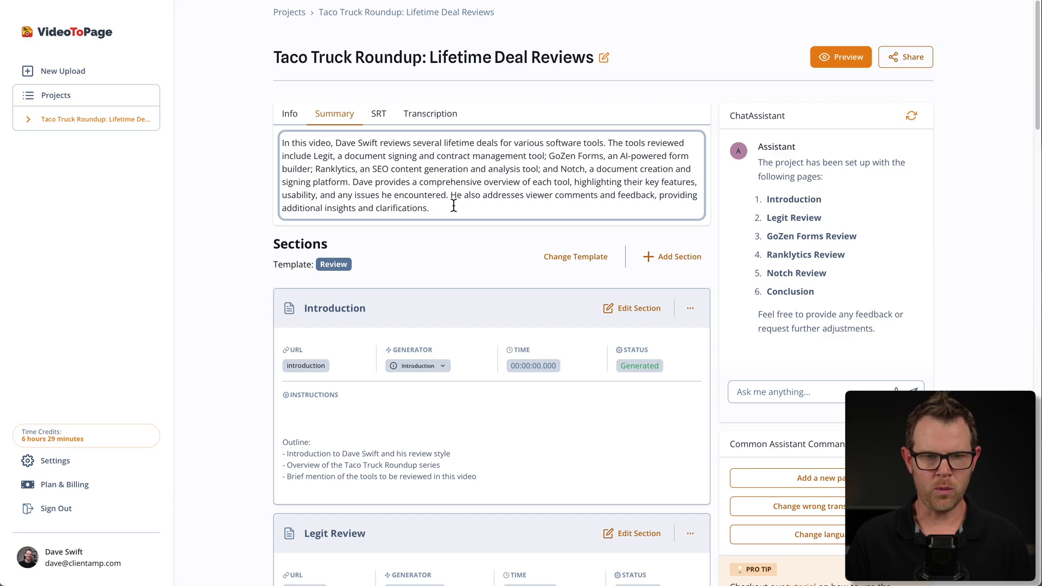
click(381, 114)
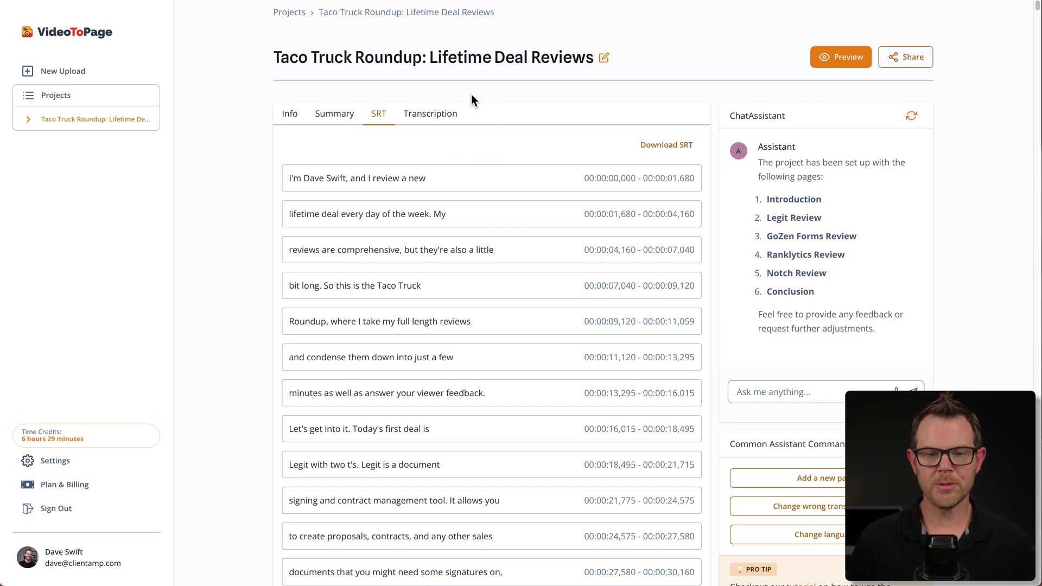
Read through the project's full transcription and select all of its text.
click(433, 117)
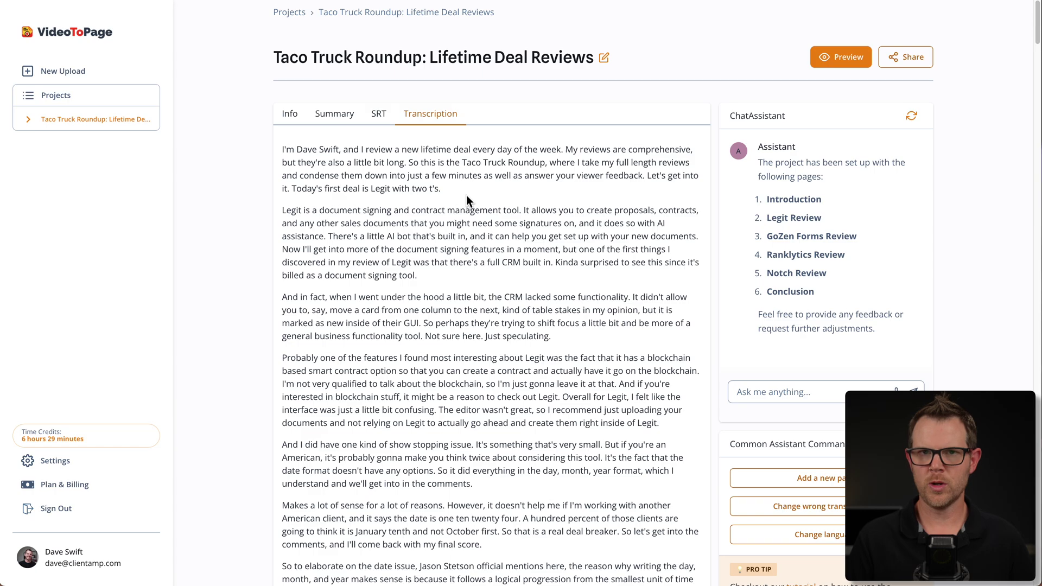
scroll(592, 242, down, 5)
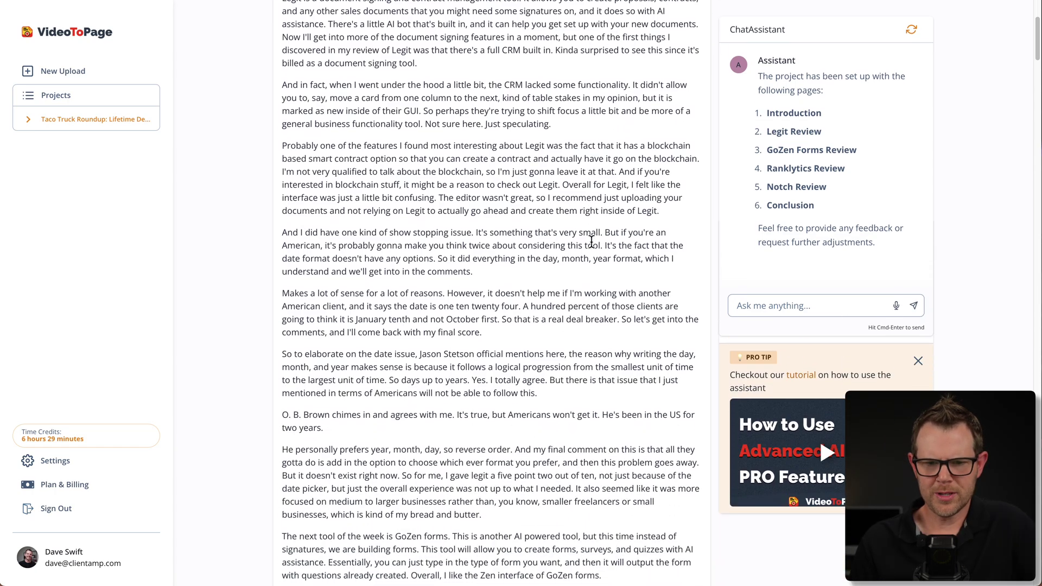
scroll(594, 238, down, 15)
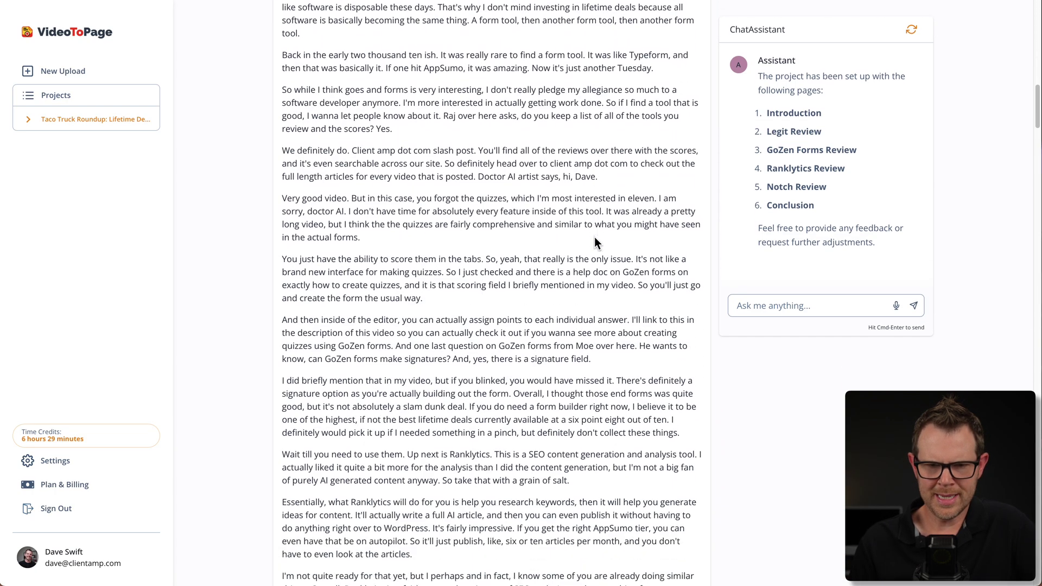
scroll(596, 238, down, 15)
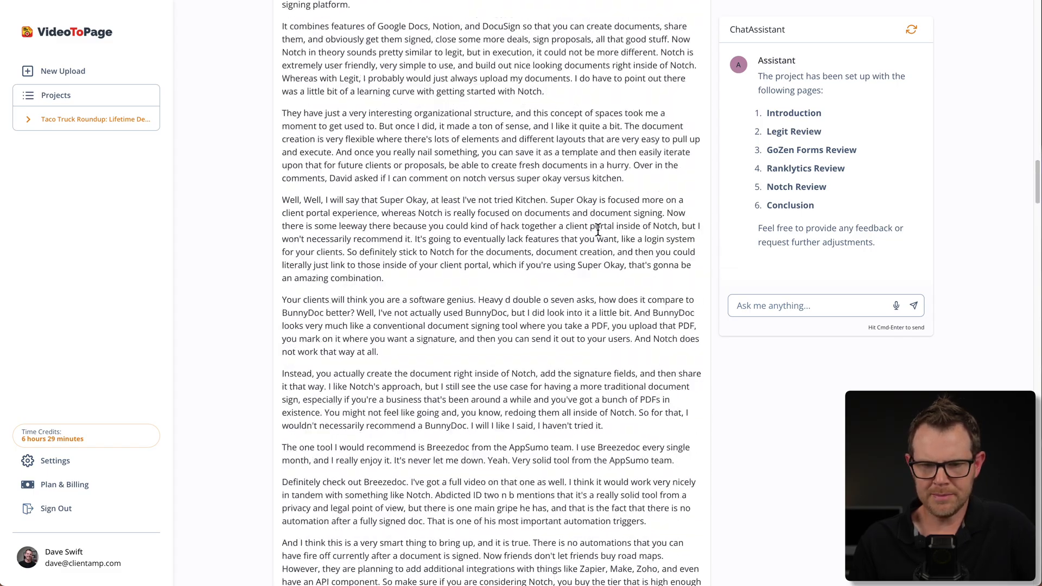
scroll(598, 230, down, 4)
drag(576, 268, 277, 148)
scroll(567, 249, up, 20)
scroll(569, 256, up, 15)
scroll(567, 262, up, 5)
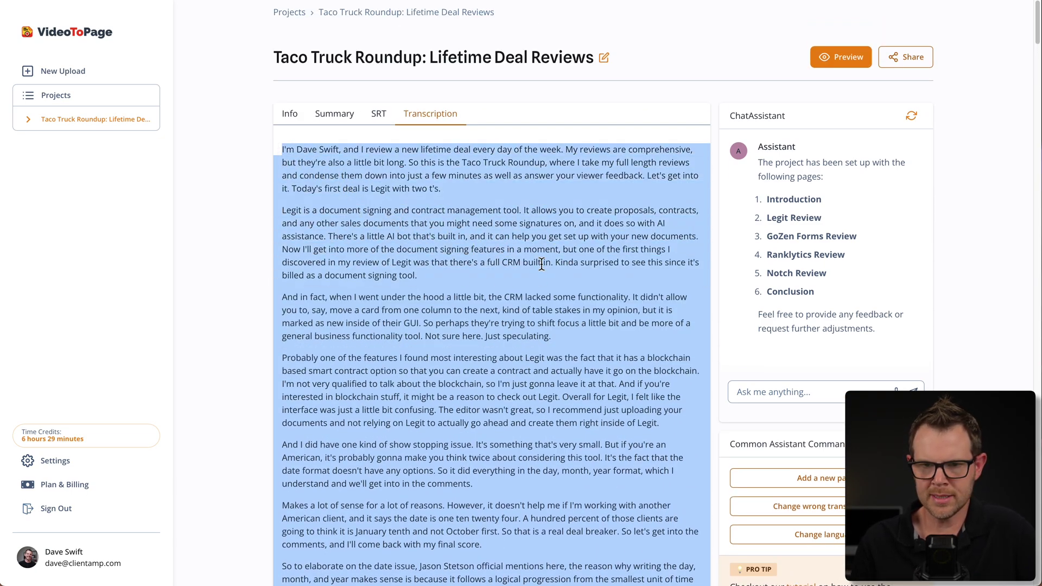
Return to the project's info and look through the available templates in the Change Template dialog, including Video Digest.
click(289, 114)
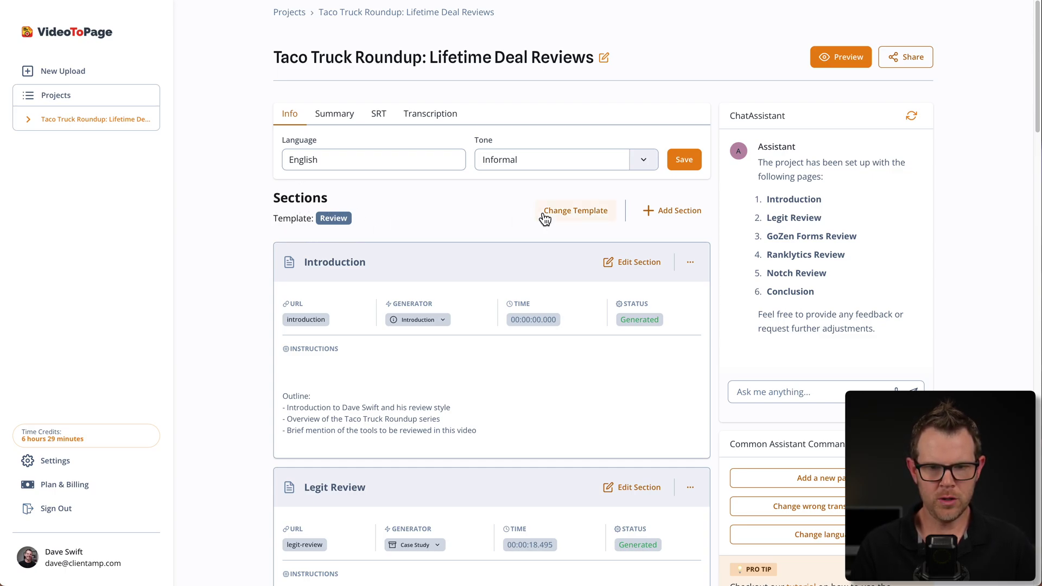
click(573, 211)
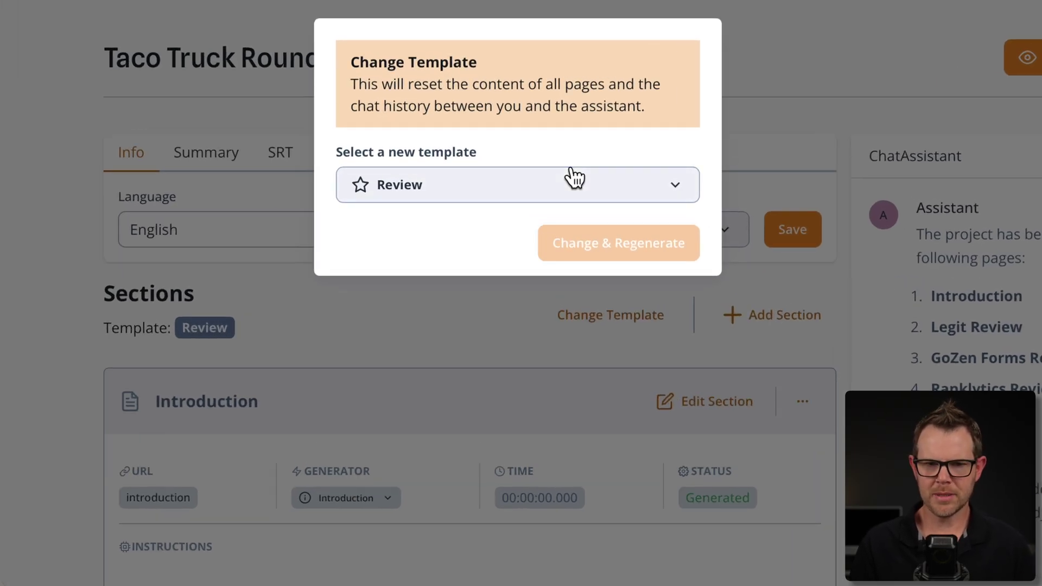
click(578, 188)
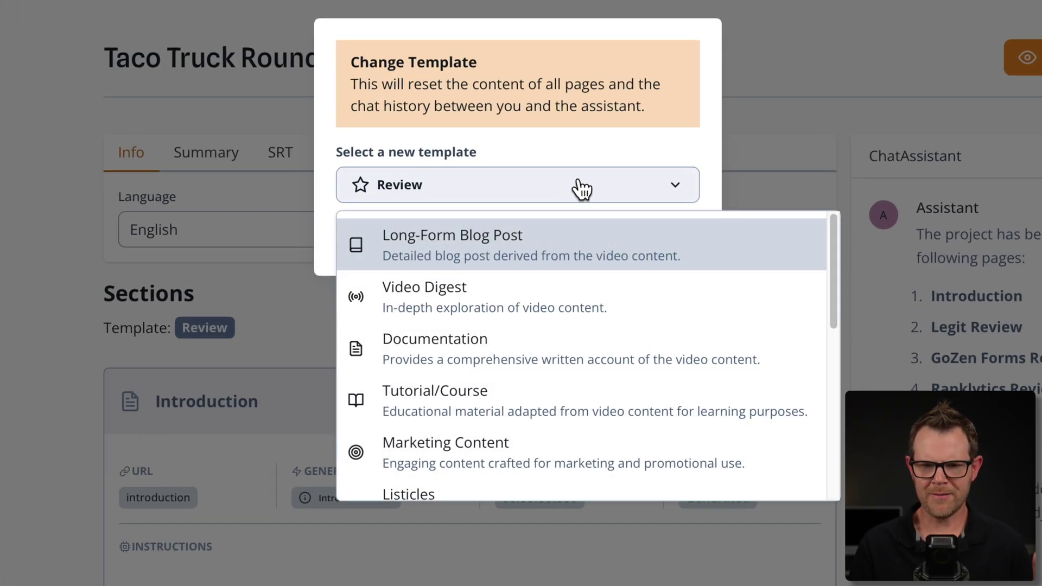
scroll(577, 358, down, 5)
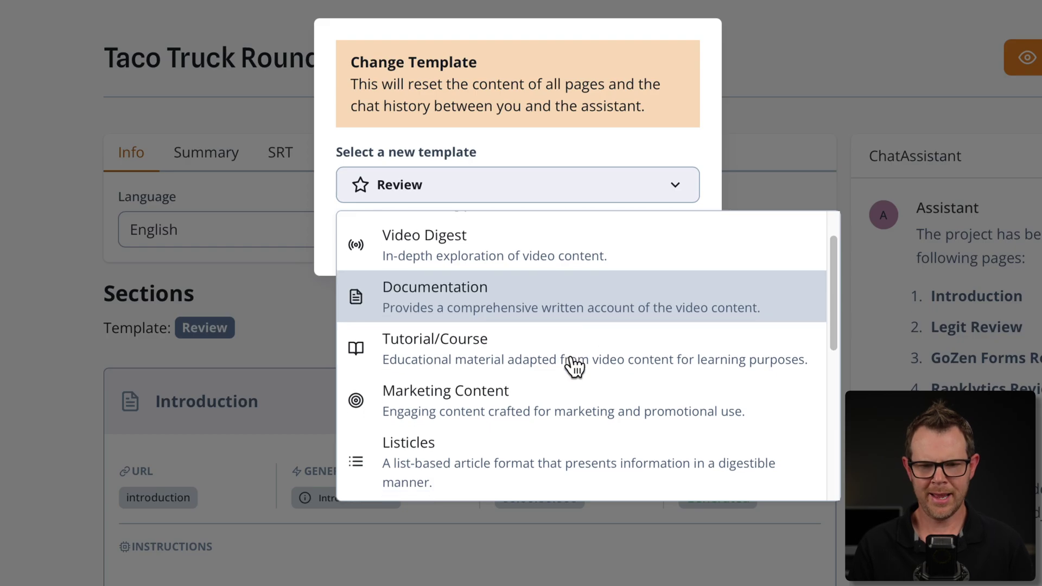
scroll(574, 365, down, 2)
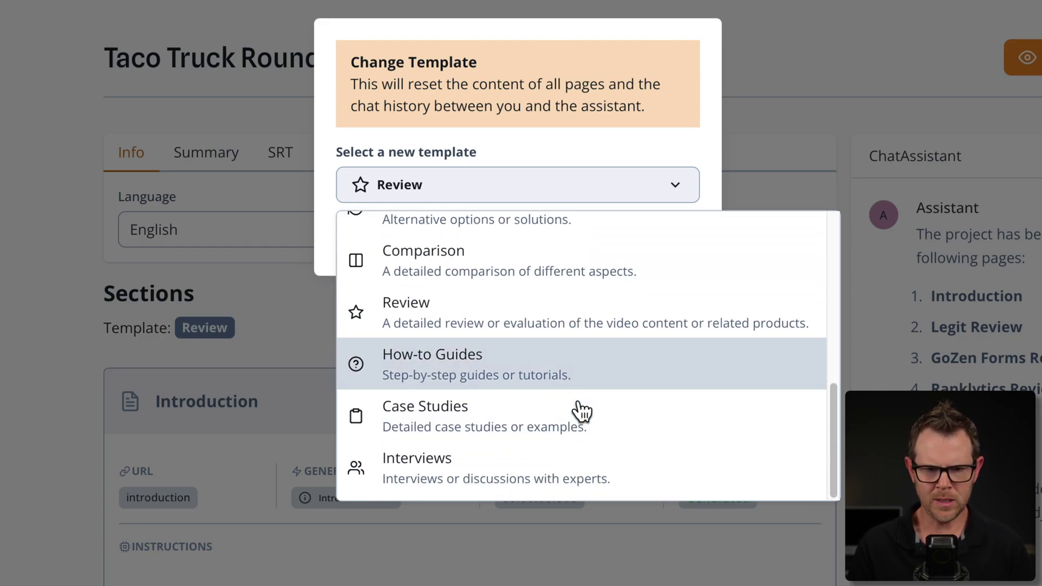
scroll(595, 454, up, 2)
scroll(592, 434, up, 6)
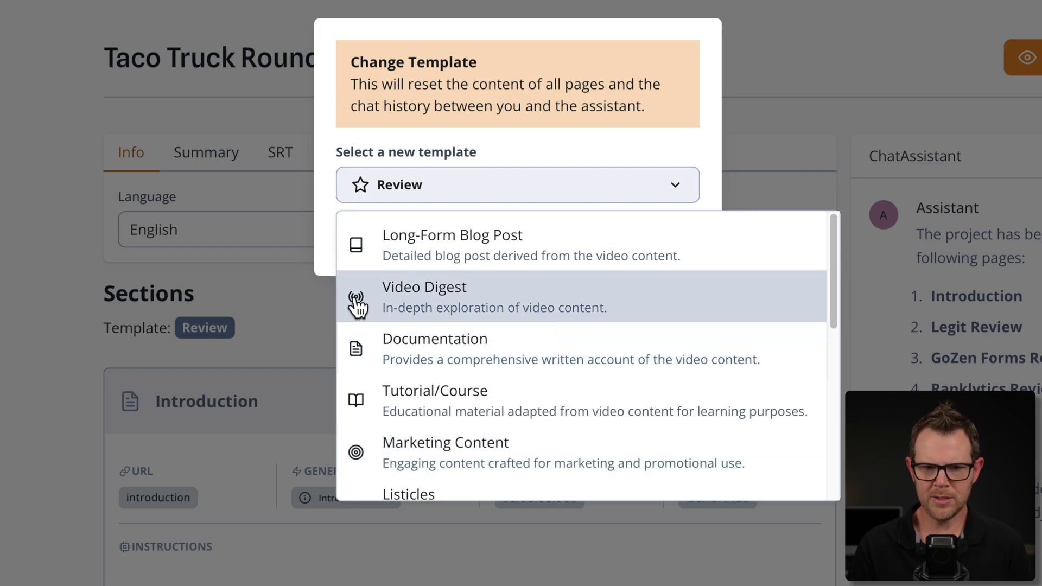
click(456, 308)
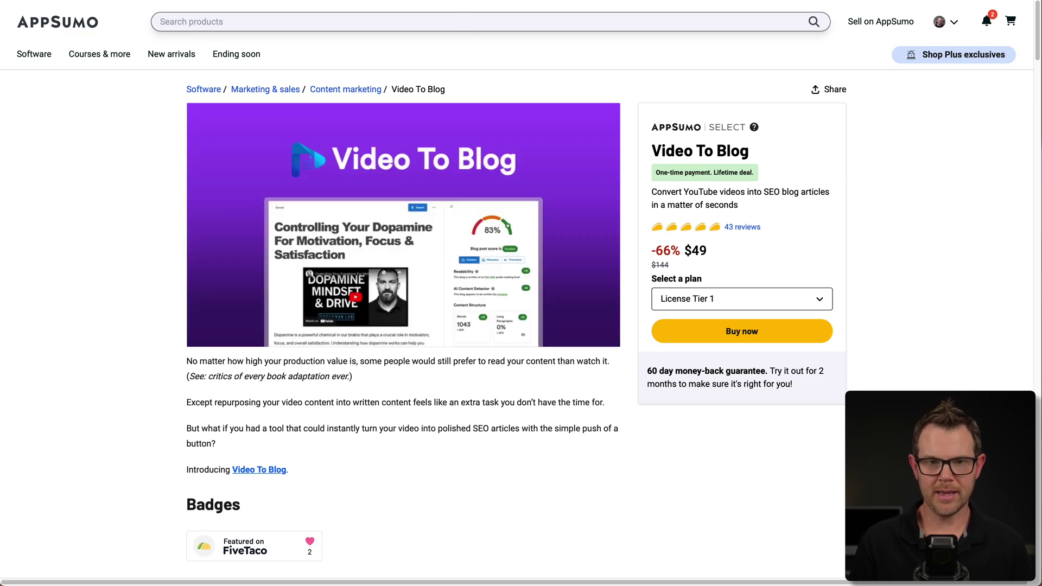
Switch to AppSumo and compare the VideoToPage deal page with the Video To Blog deal page.
click(465, 2)
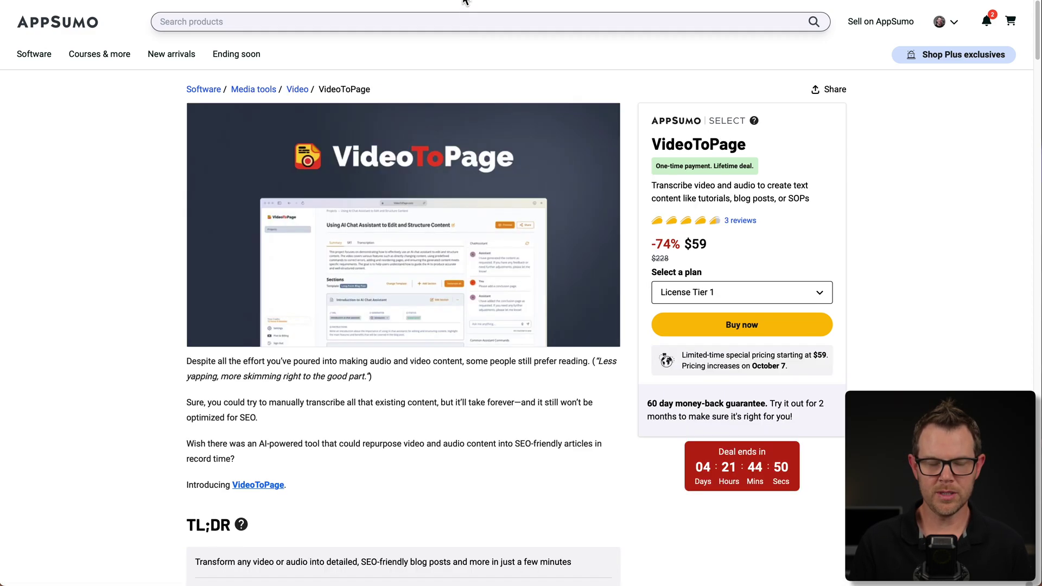
click(880, 1)
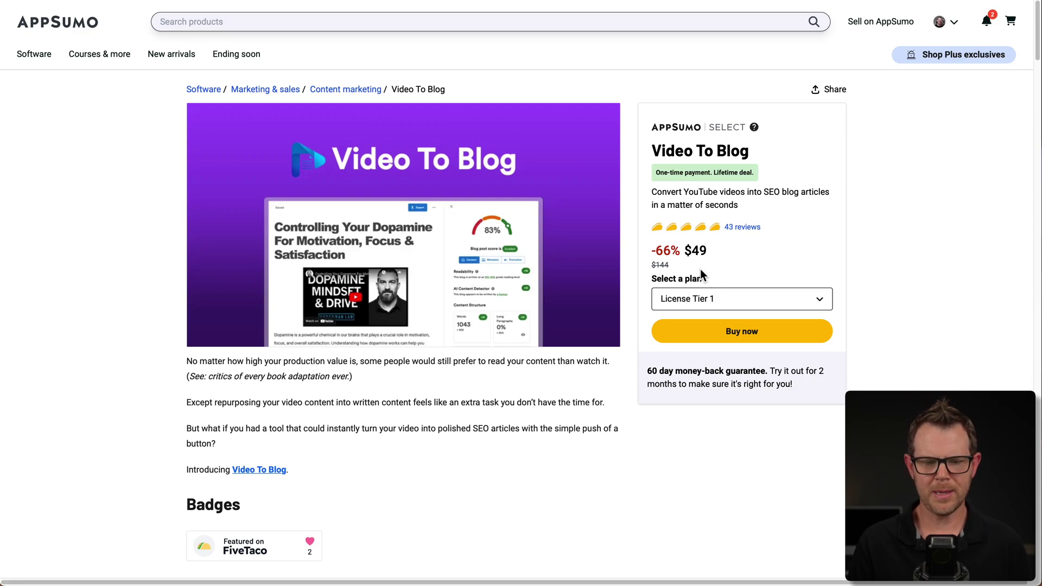
scroll(493, 412, down, 20)
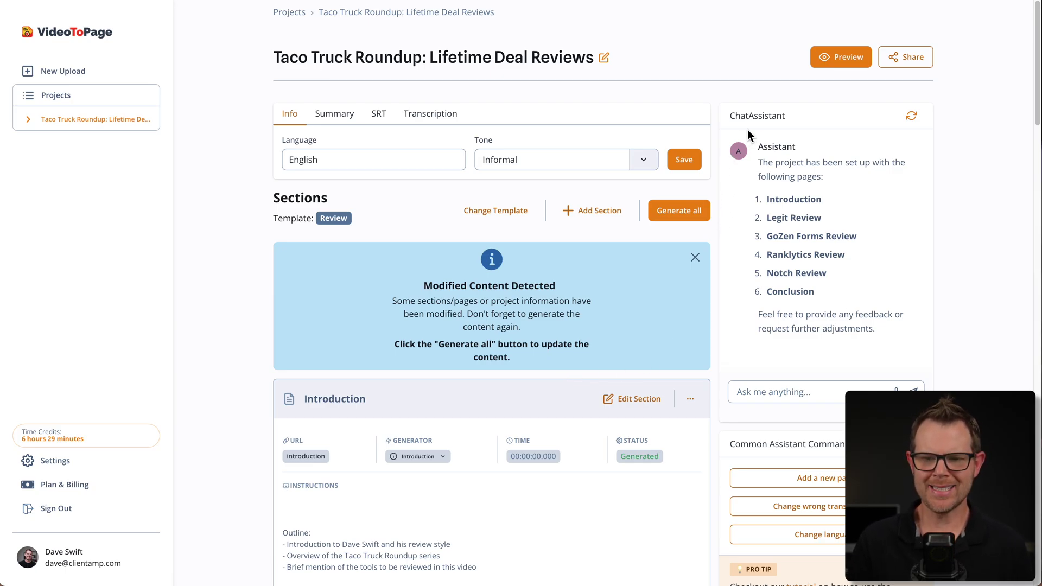
Back in VideoToPage, open the Introduction section, view its AI Assistant chat and return to the project.
scroll(445, 412, down, 3)
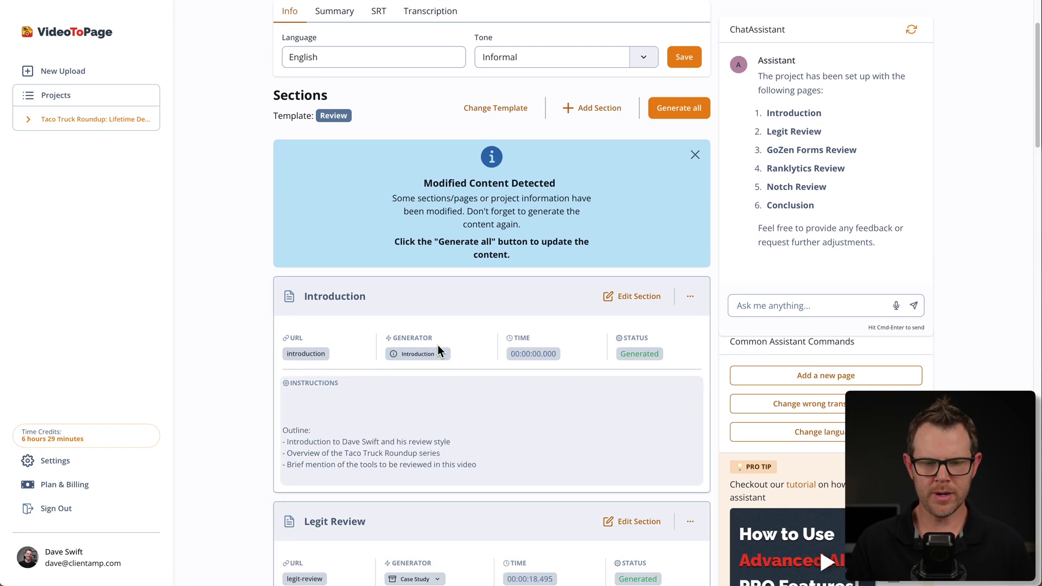
click(624, 271)
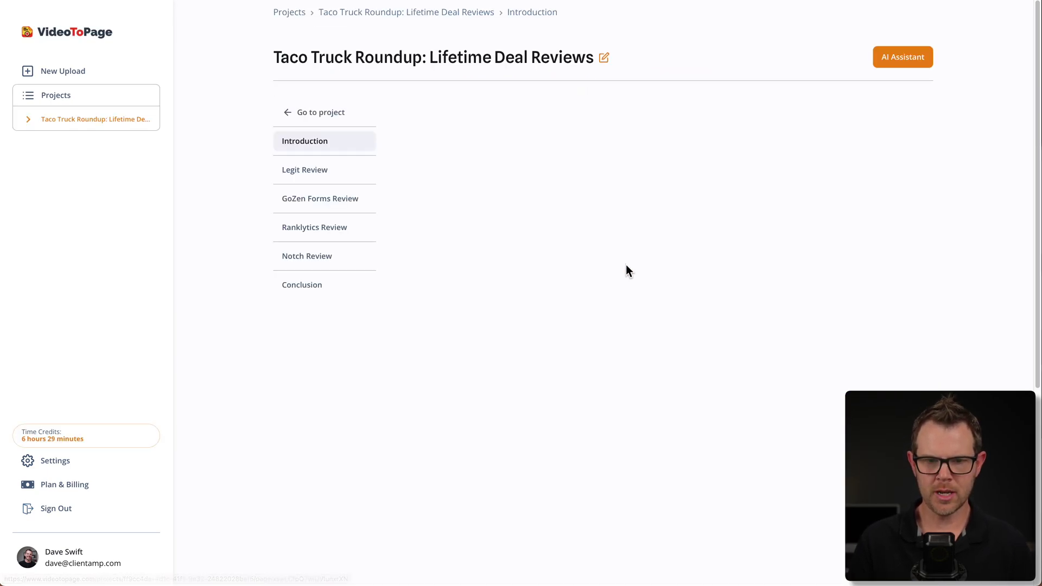
click(898, 60)
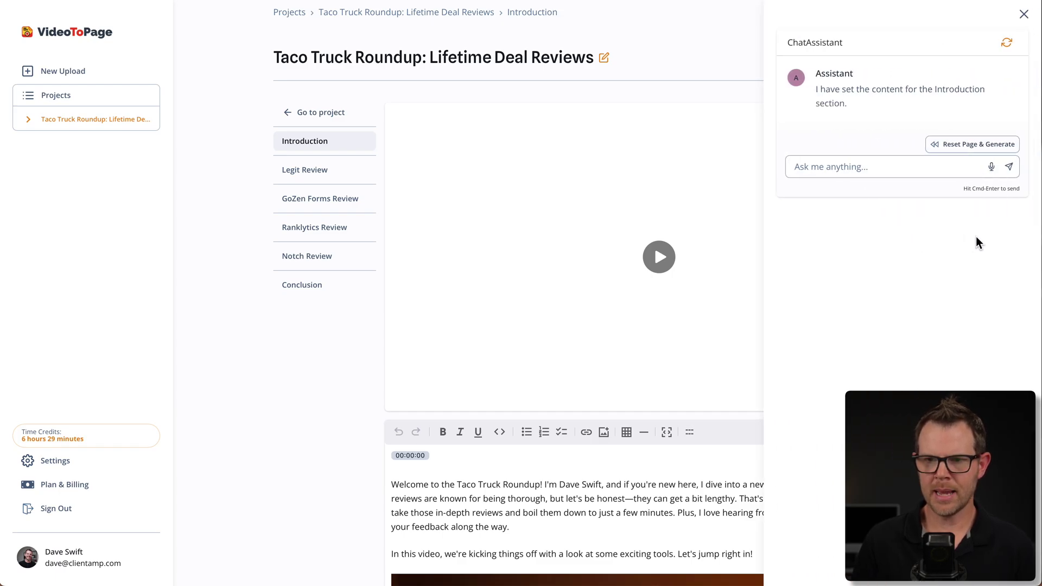
click(1023, 14)
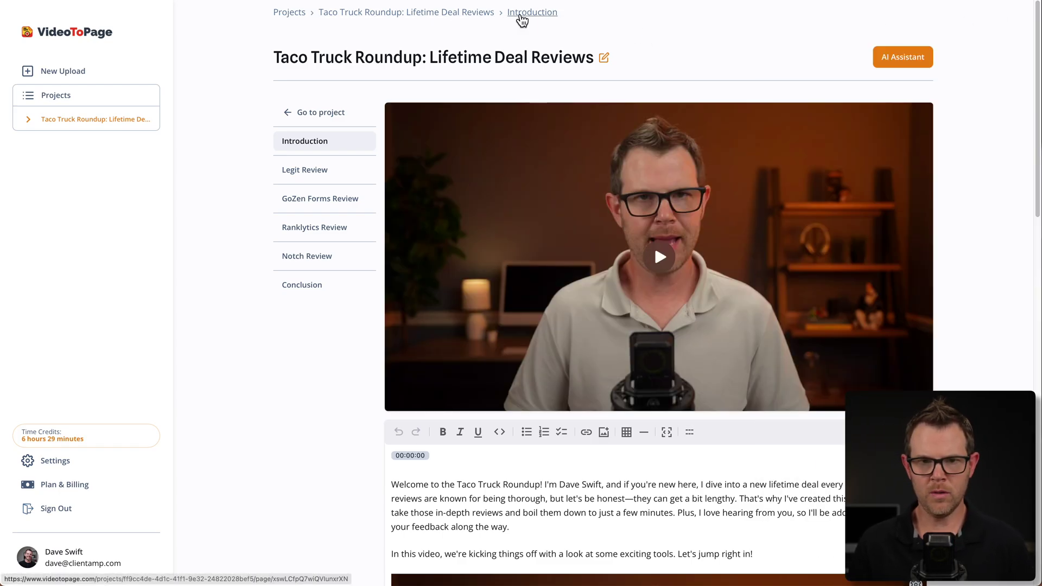
click(355, 14)
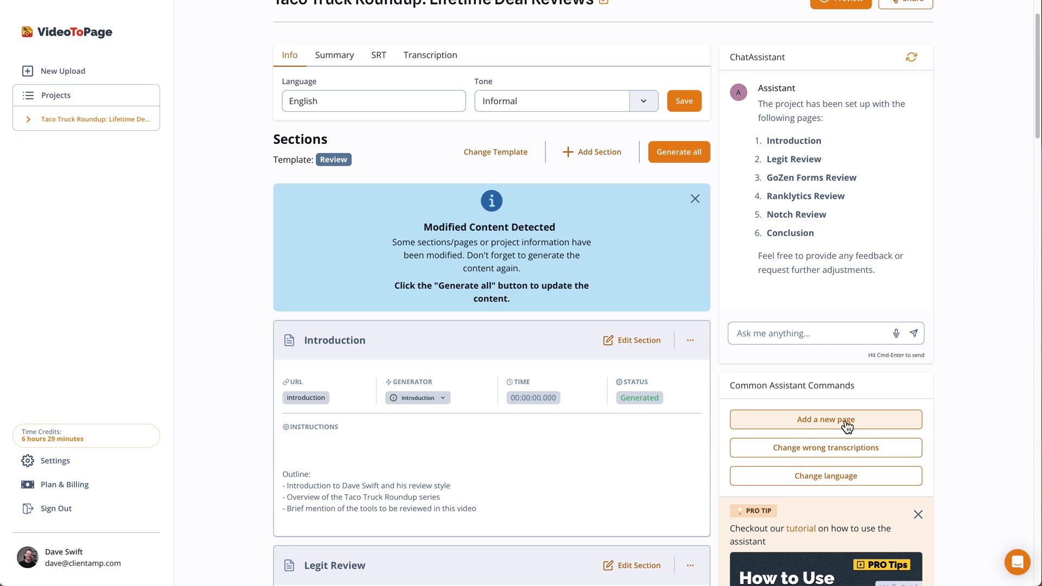
Send the ChatAssistant the change-language command filled in as "Please use language French everywhere".
click(853, 477)
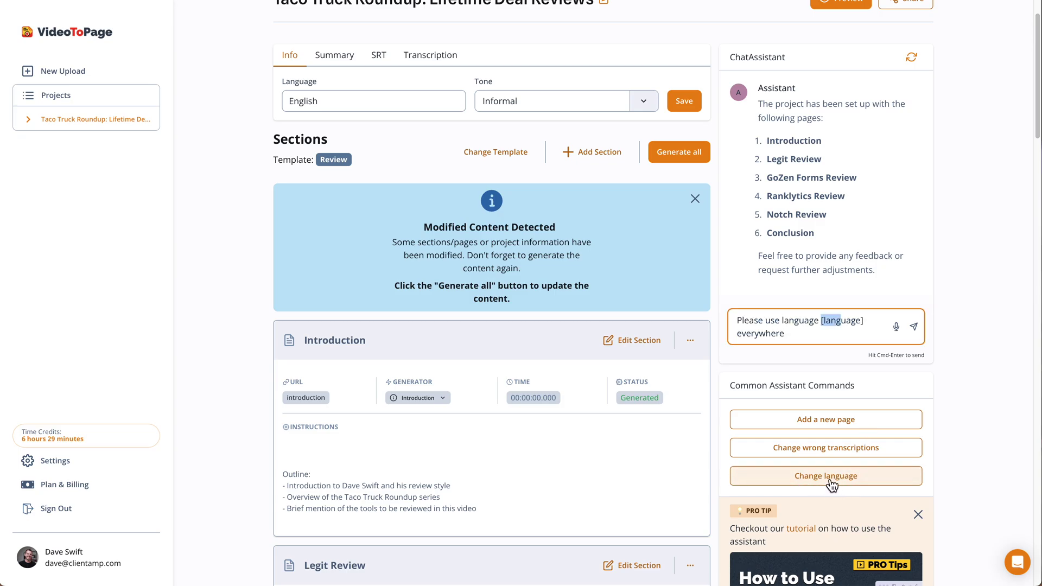
drag(819, 321, 872, 321)
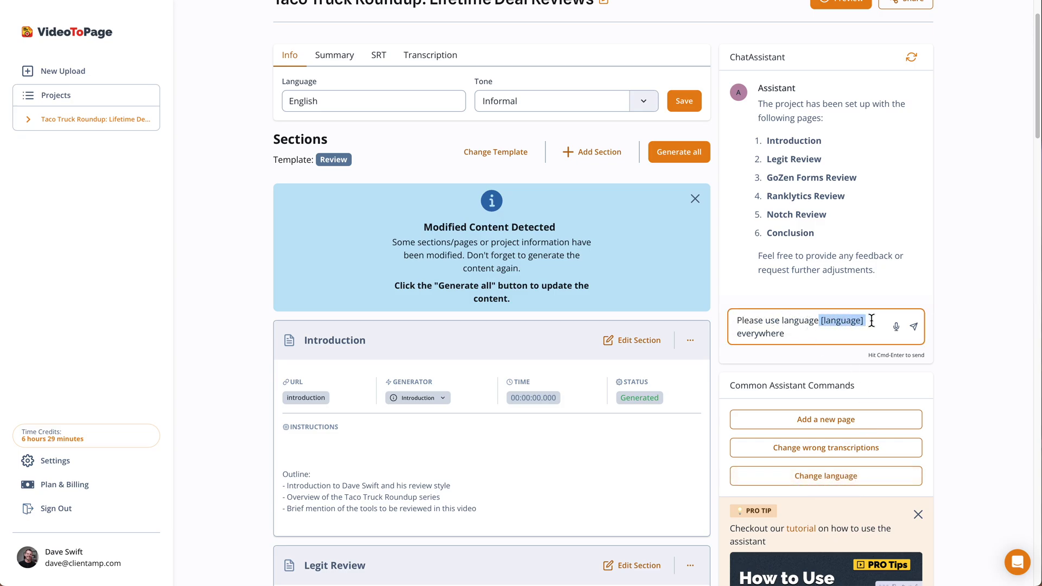
key(BackSpace)
text(French)
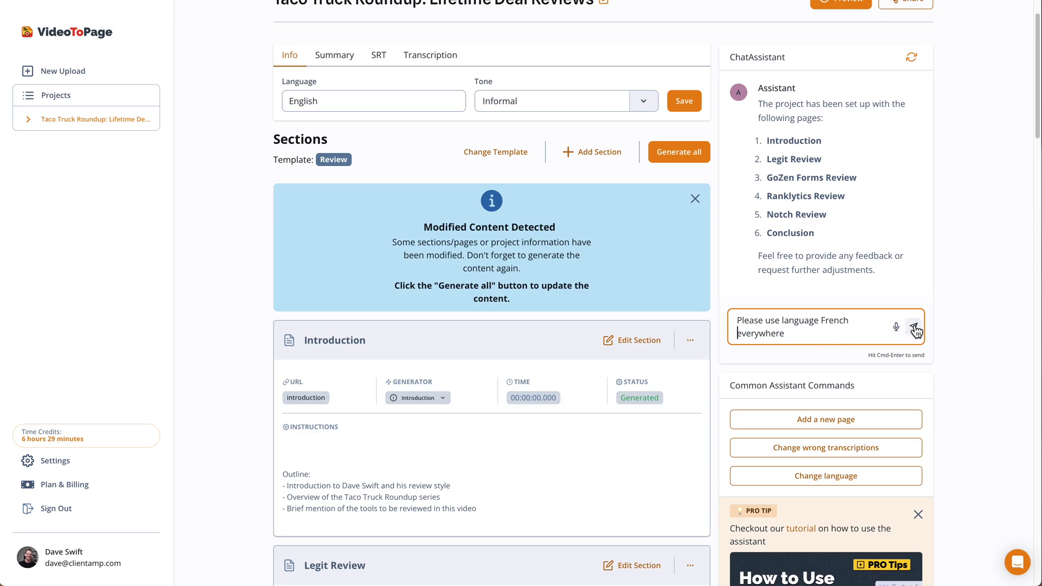
click(913, 327)
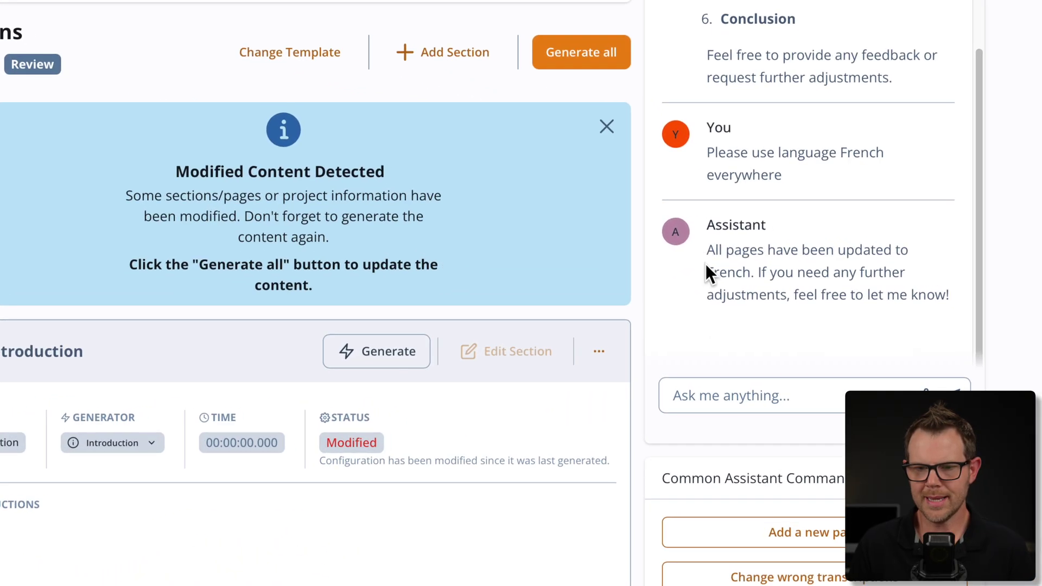
Examine the updated section titles and instructions, check the article preview for the language change and return to the project.
scroll(340, 546, down, 1)
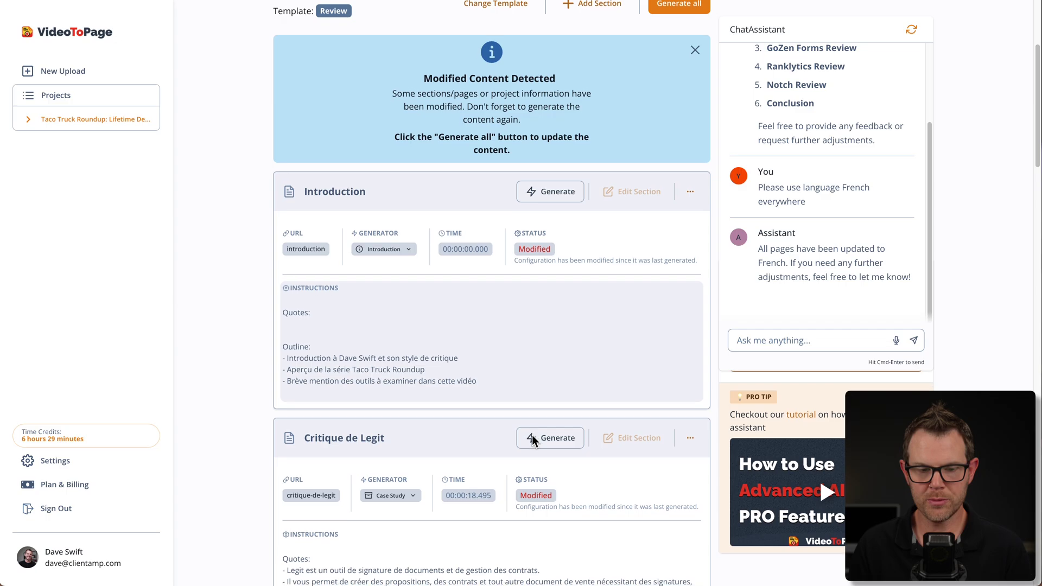
scroll(512, 532, down, 7)
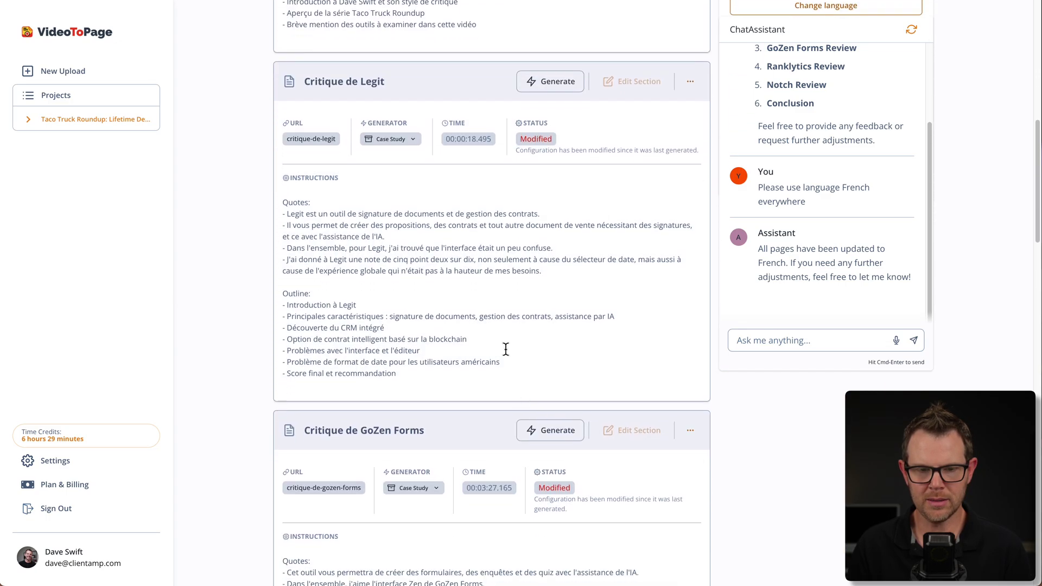
scroll(470, 330, down, 2)
scroll(404, 425, down, 5)
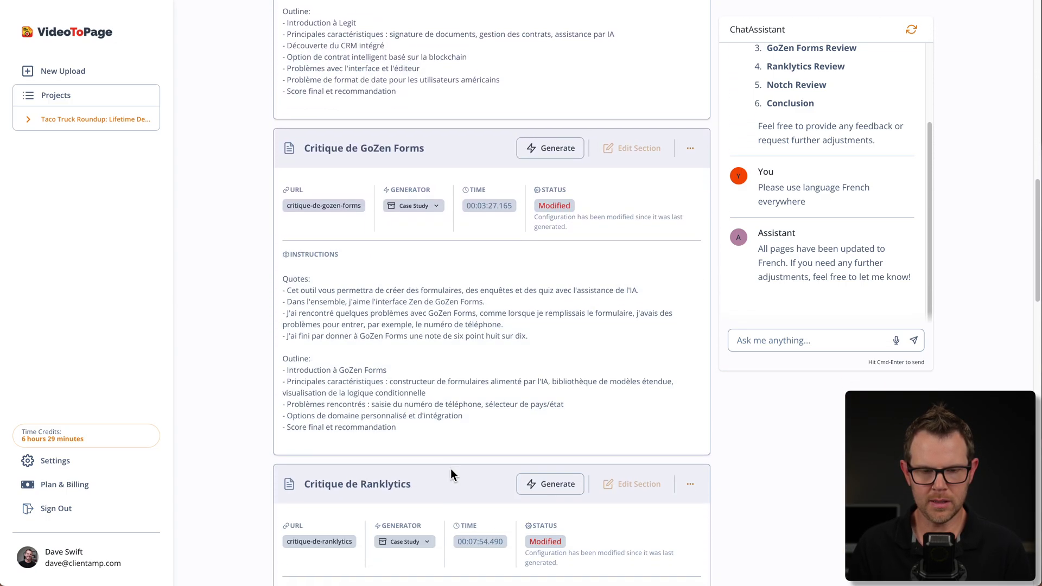
scroll(504, 439, up, 10)
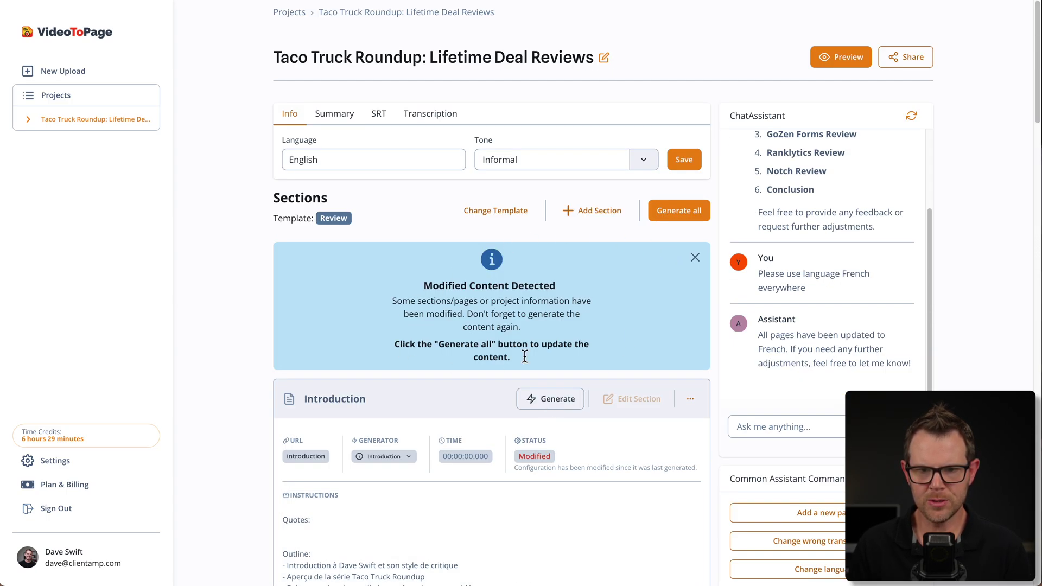
click(838, 59)
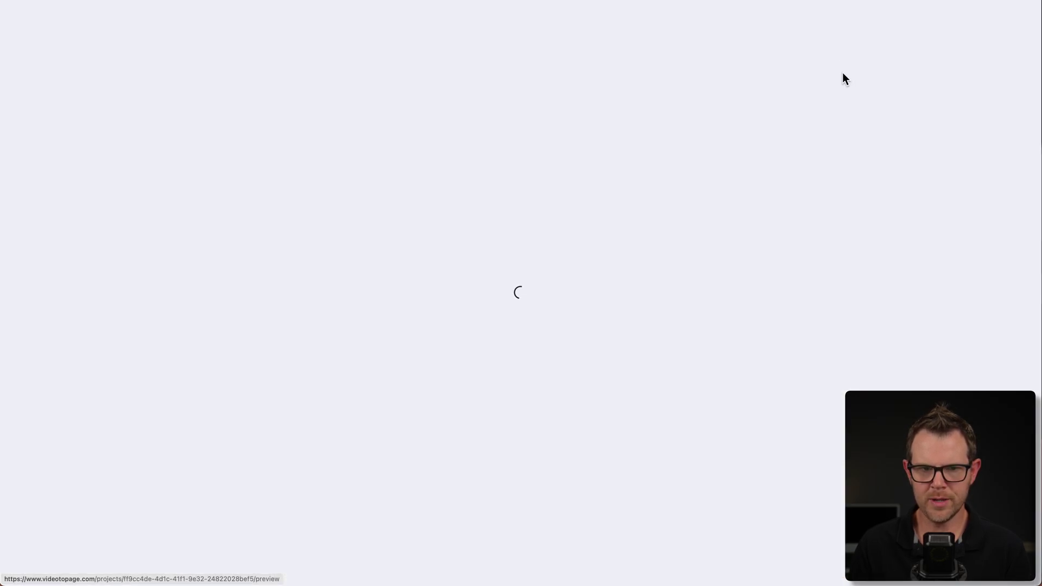
scroll(590, 291, down, 7)
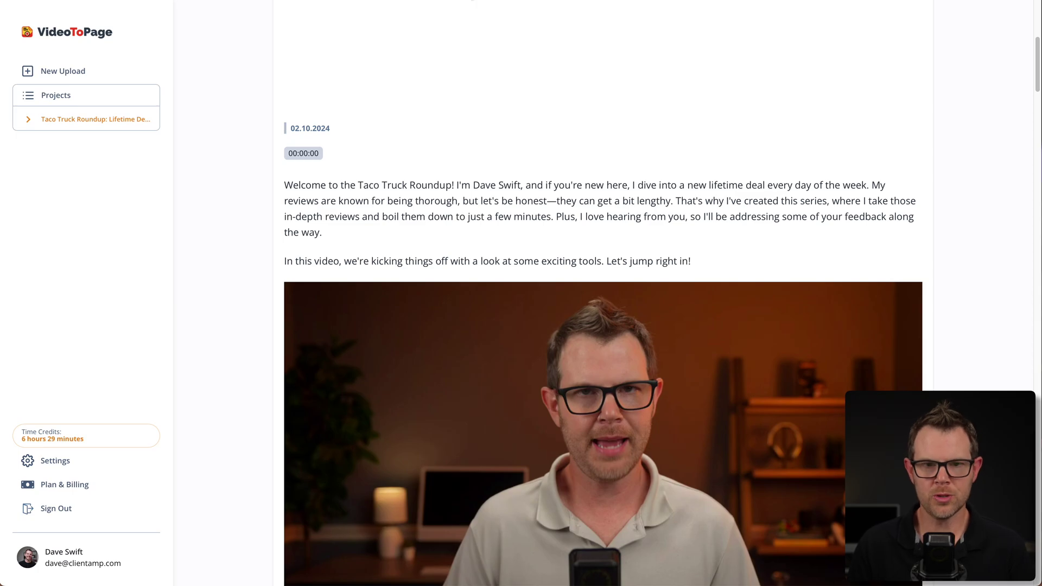
click(116, 1)
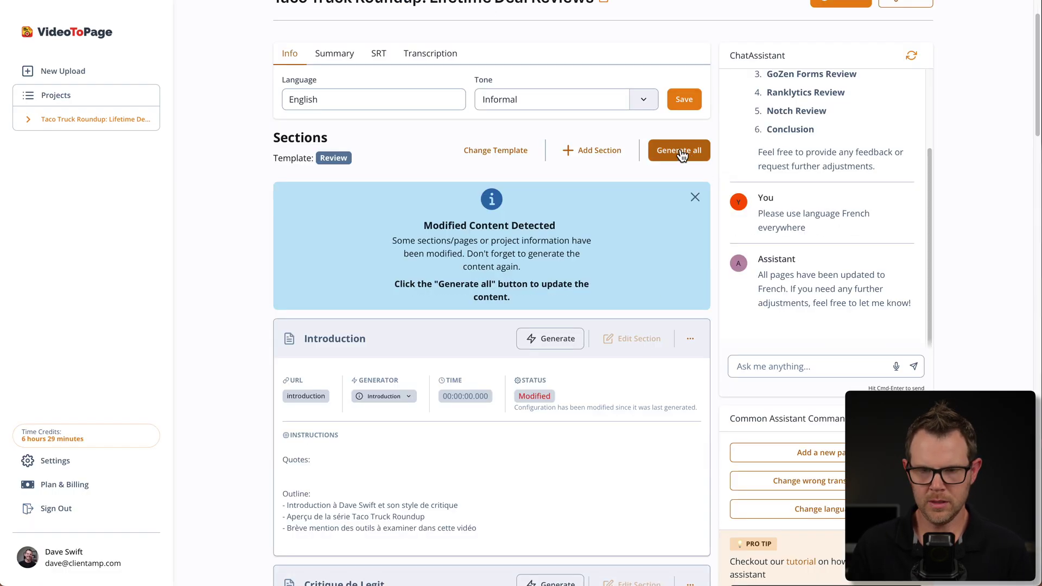
Regenerate the content of all sections and open the article preview.
click(677, 154)
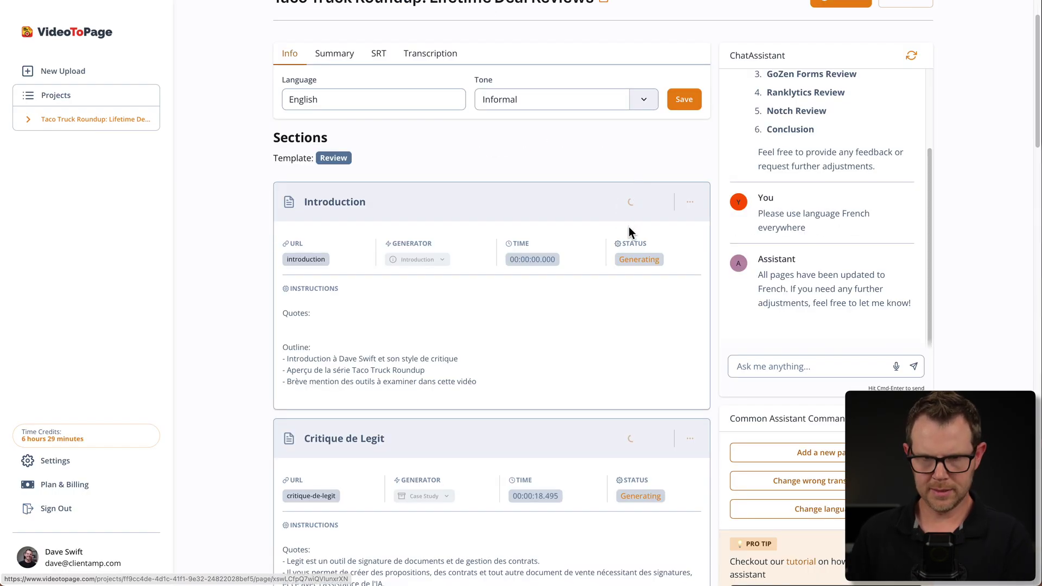
scroll(645, 220, up, 1)
click(841, 57)
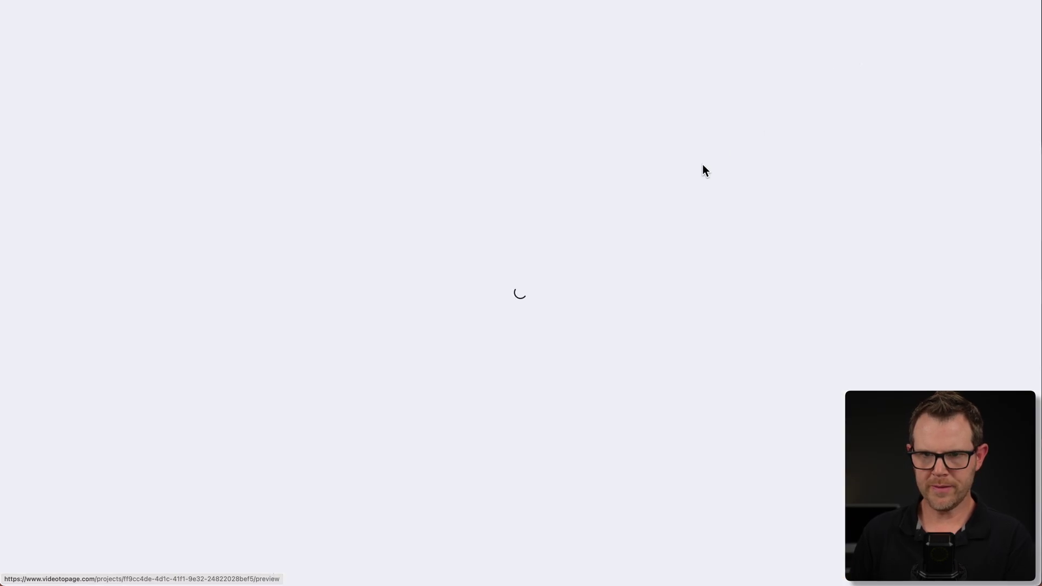
Read through the previewed article from the Introduction to the GoZen Forms section, checking the language of the text and quotes.
scroll(690, 404, down, 6)
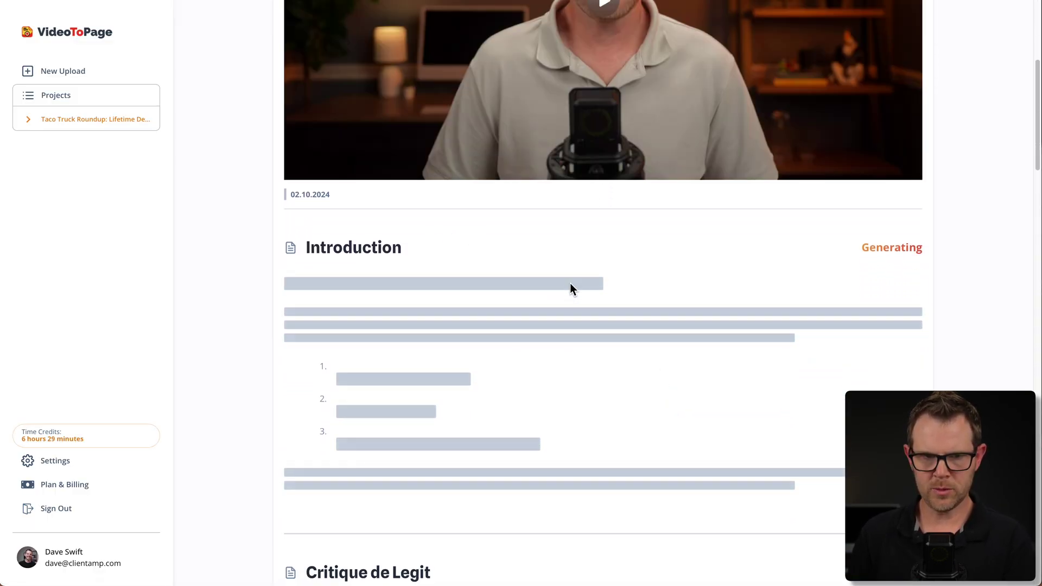
scroll(565, 323, down, 7)
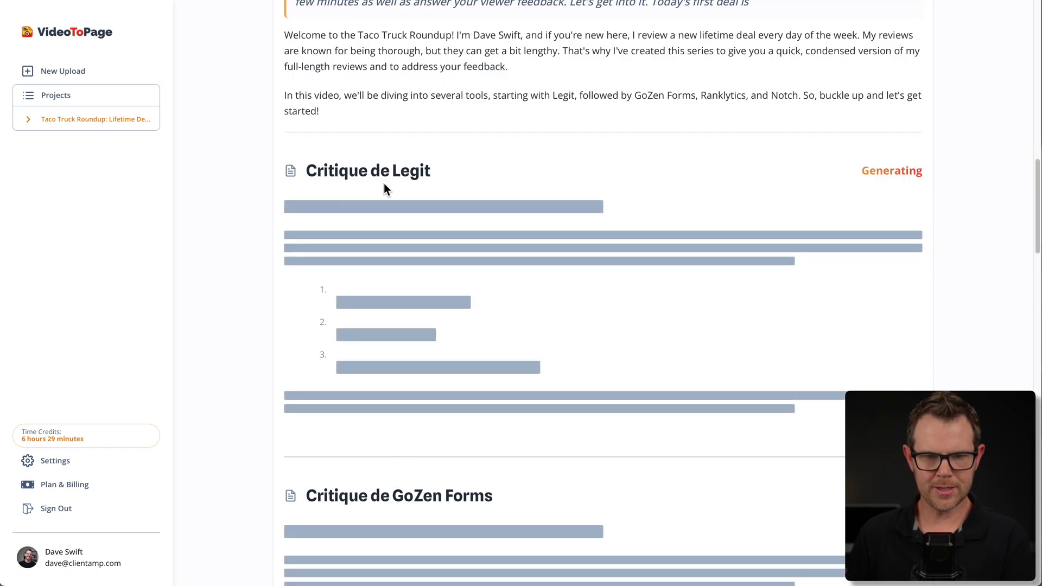
scroll(413, 488, down, 1)
scroll(458, 460, up, 6)
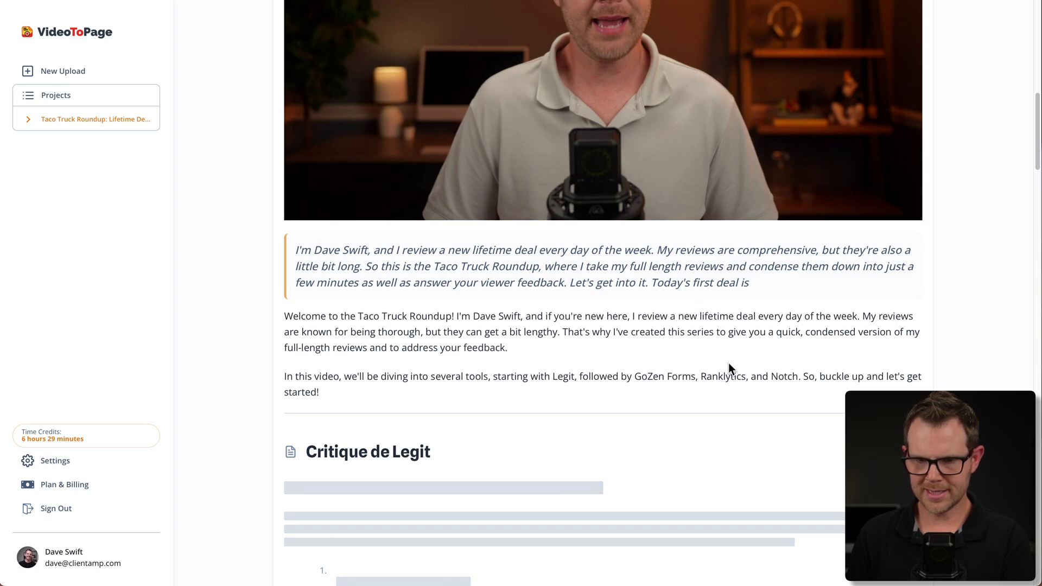
scroll(702, 421, down, 2)
scroll(703, 423, down, 10)
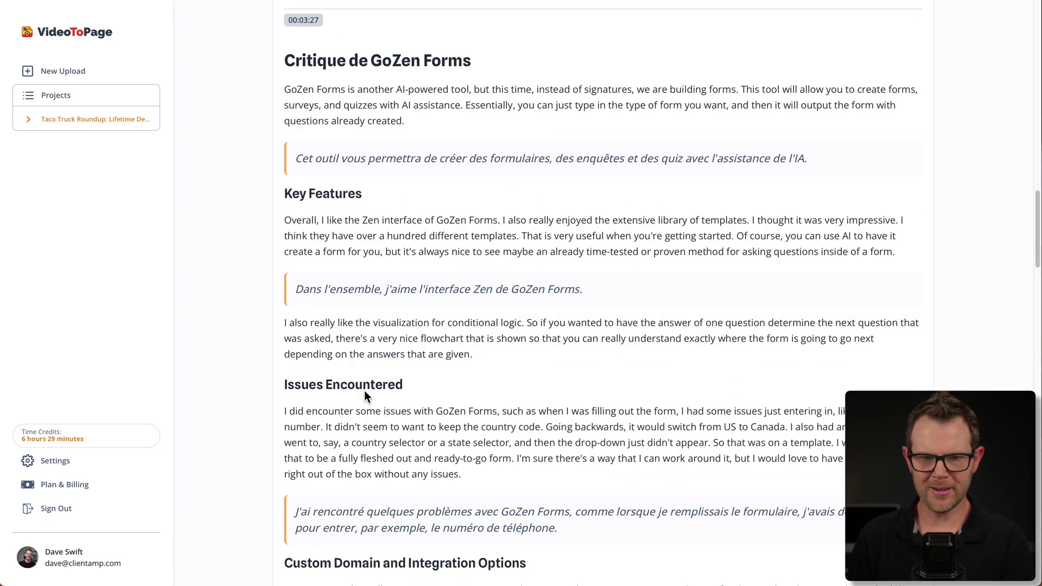
scroll(477, 396, down, 6)
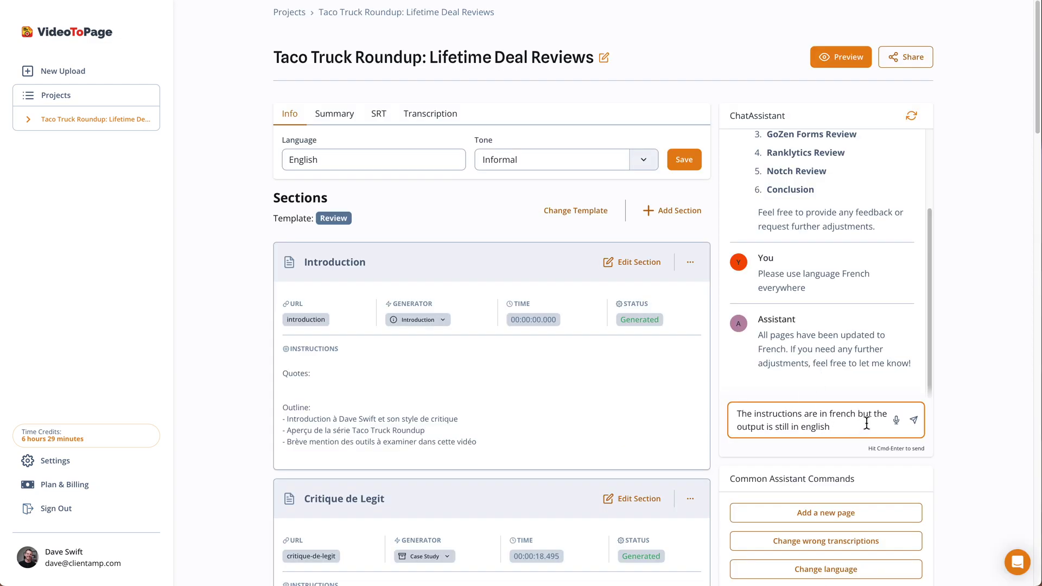
Tell the ChatAssistant "The instructions are in french but the output is still in english" and regenerate all sections.
click(914, 421)
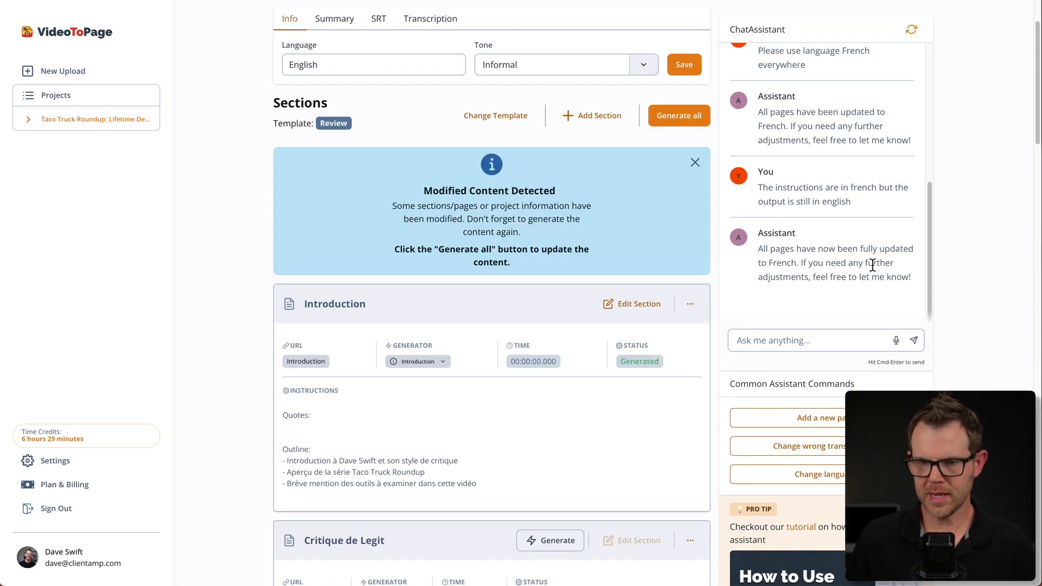
scroll(672, 304, up, 2)
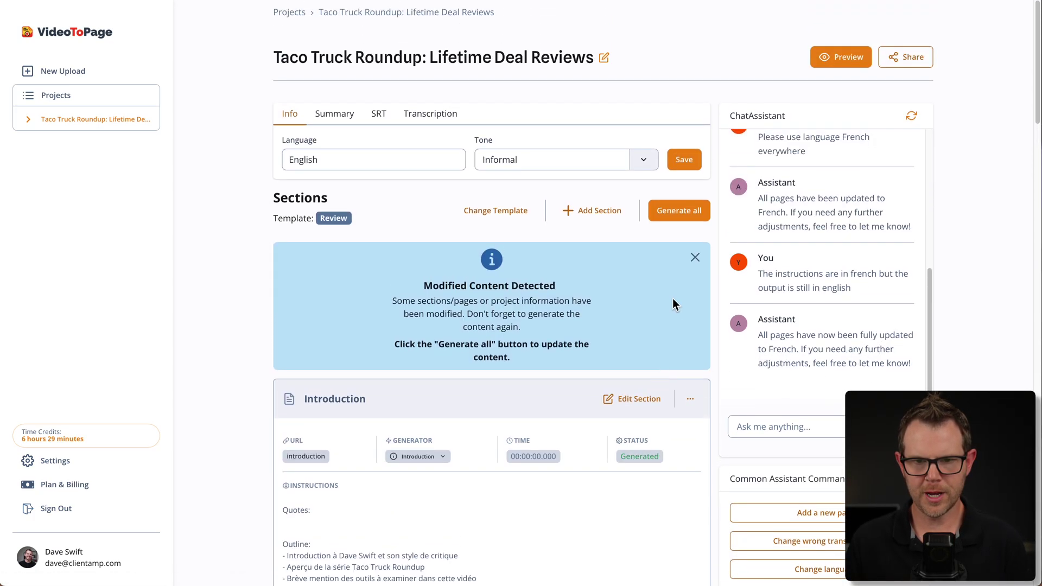
click(675, 209)
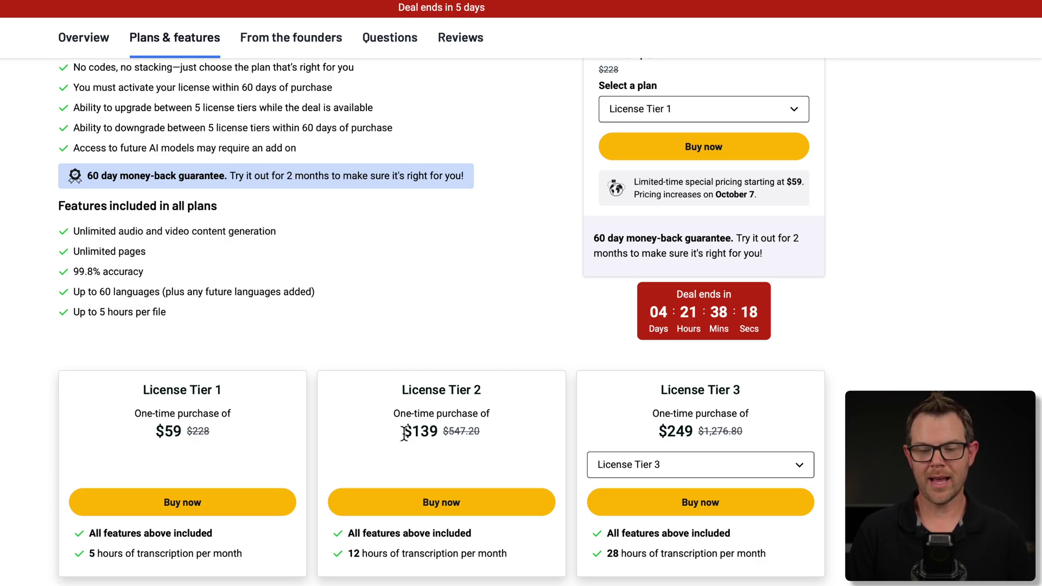
On the AppSumo deal page's plans, view the License Tier 4 and License Tier 5 offers.
click(671, 468)
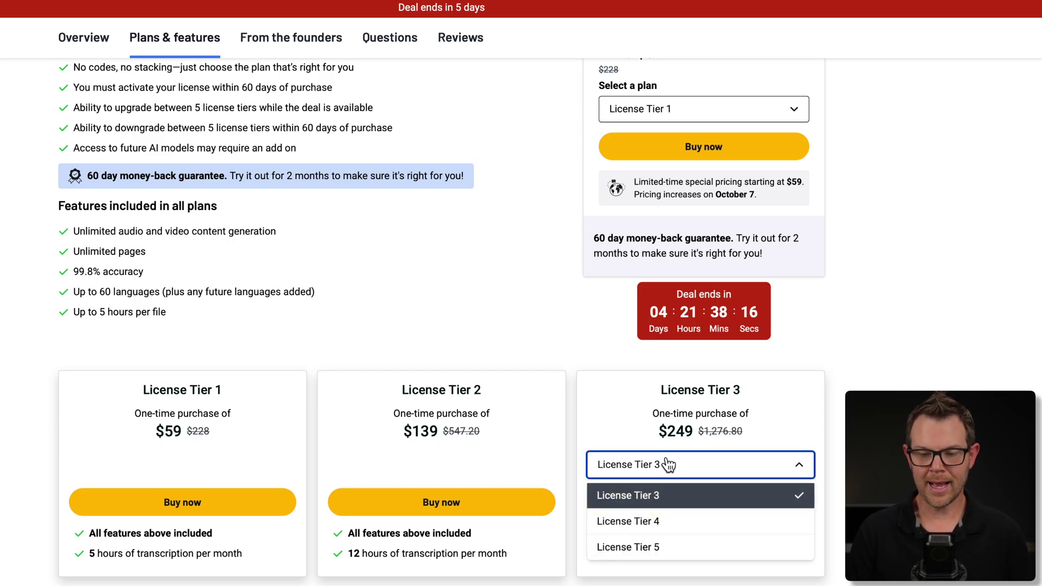
click(651, 522)
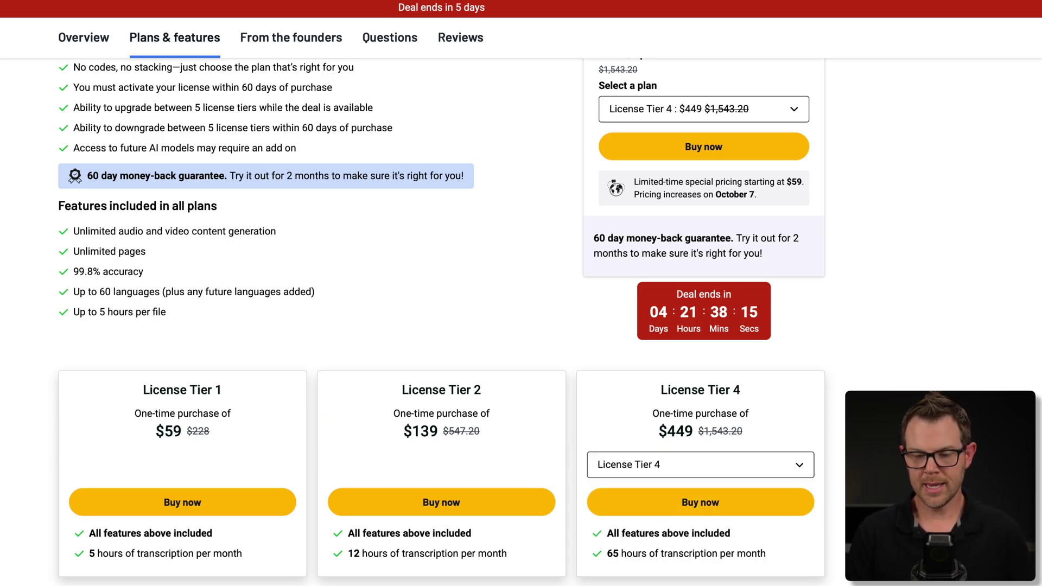
click(749, 464)
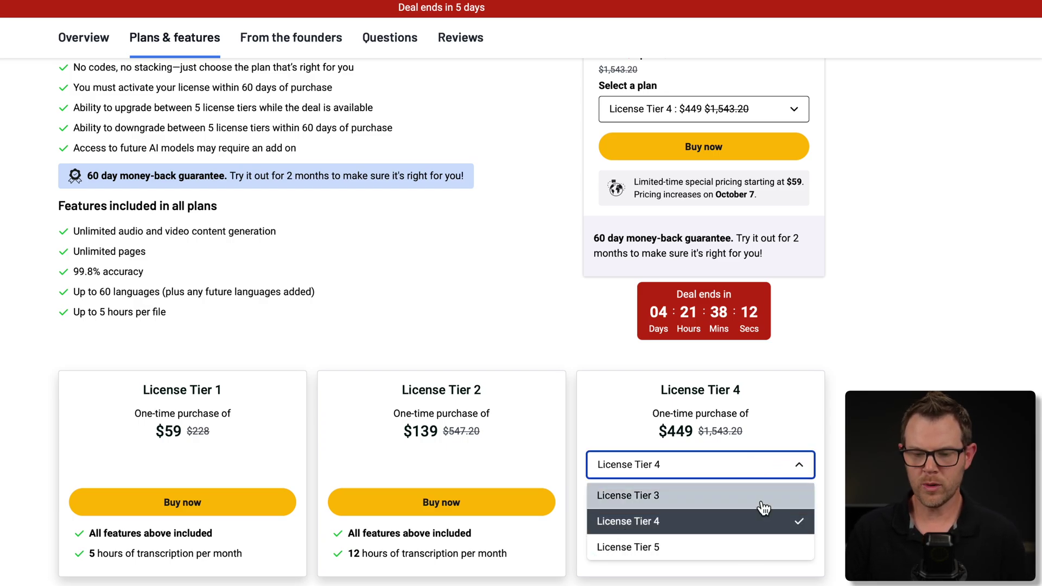
click(717, 545)
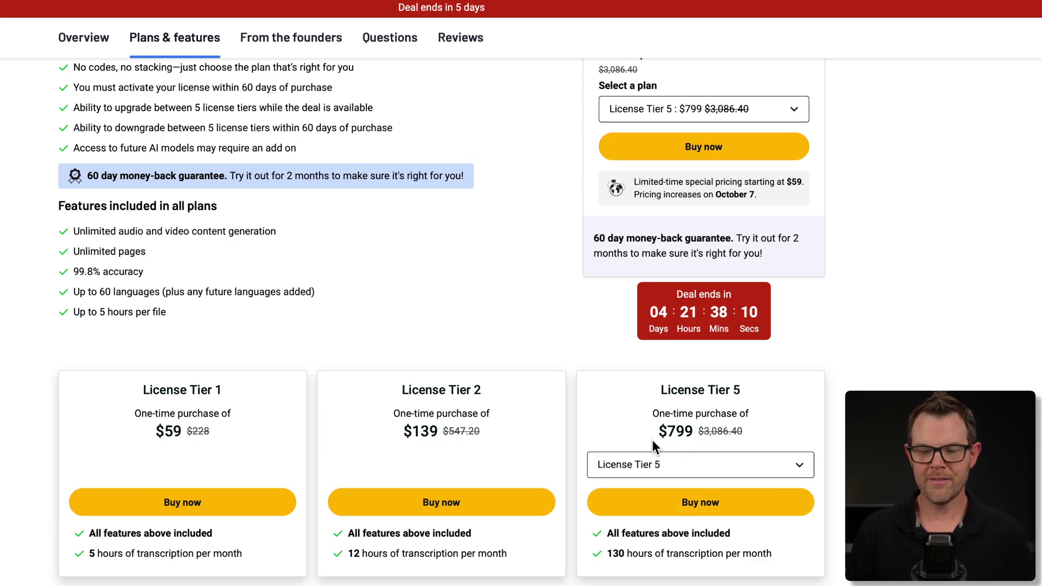